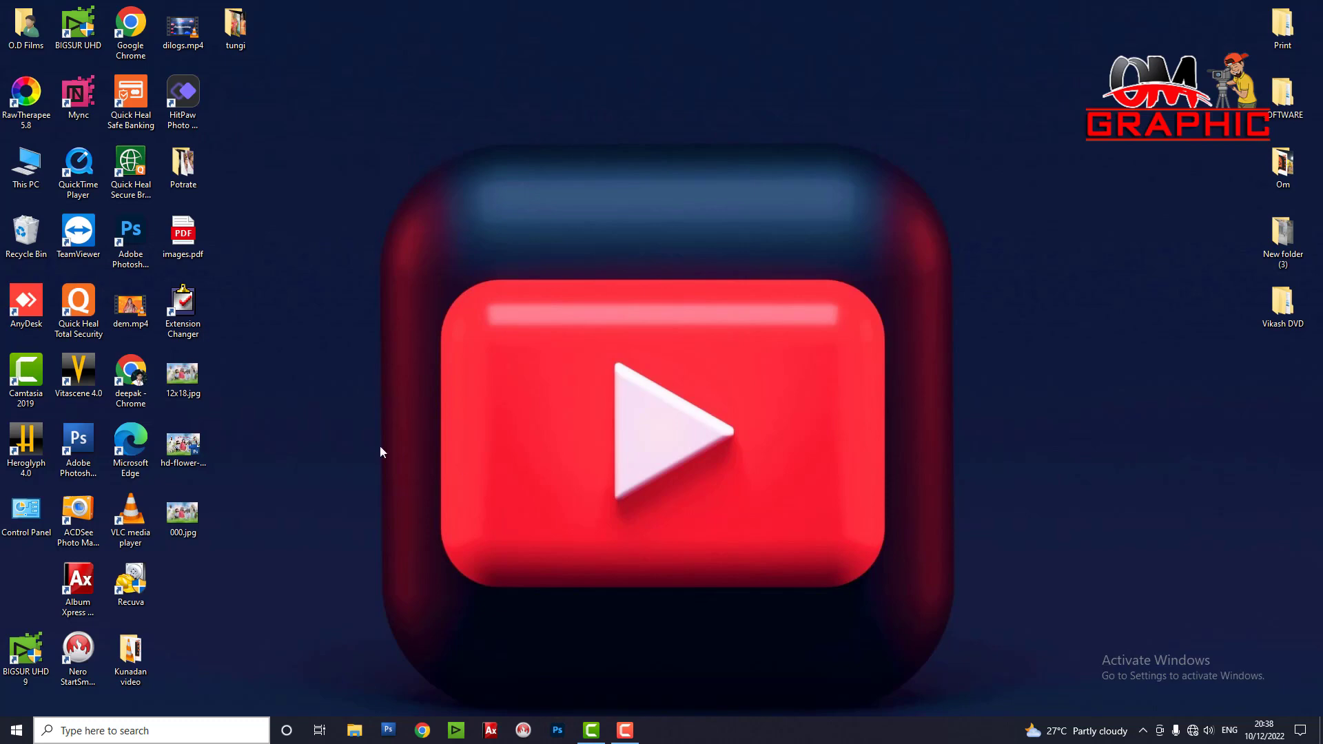
# Launch Photoshop and open pexels-misha-earle-1777843.jpg from the Recent files list
pyautogui.click(138, 240)
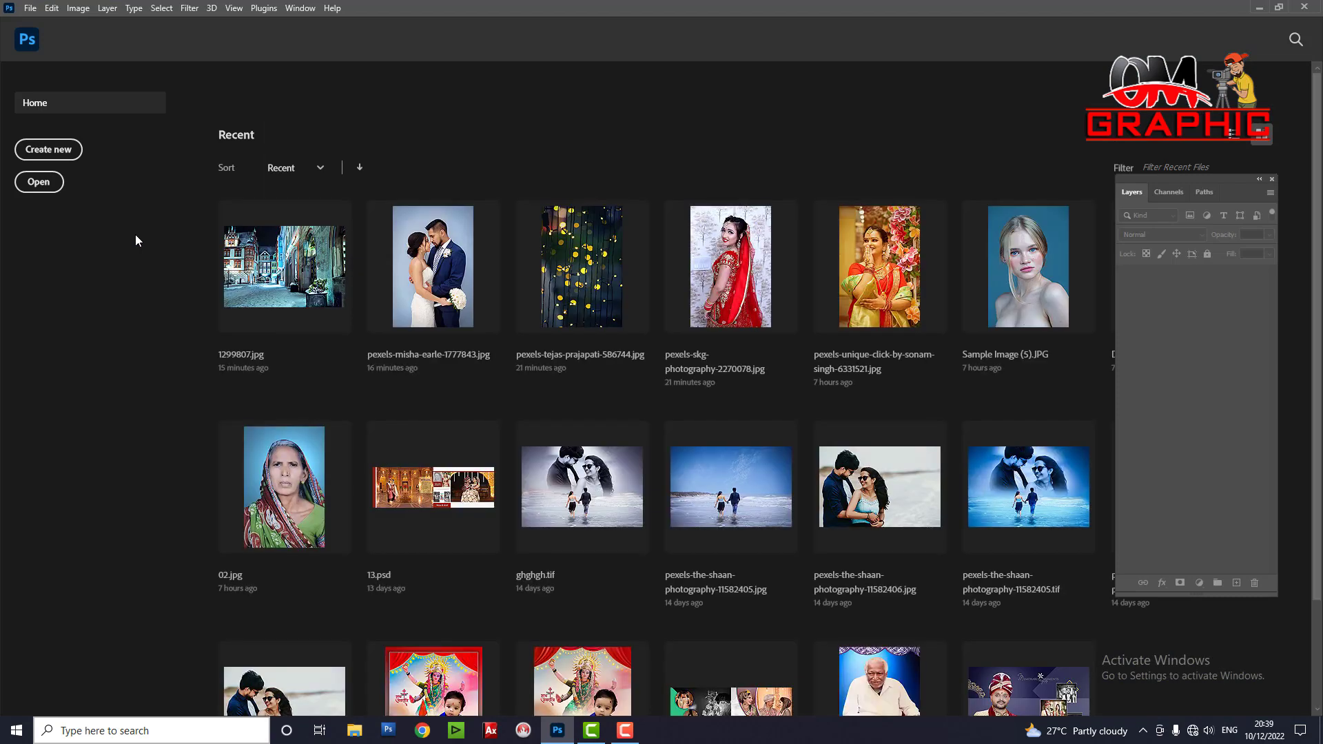
pyautogui.scroll(-2, 246, 270)
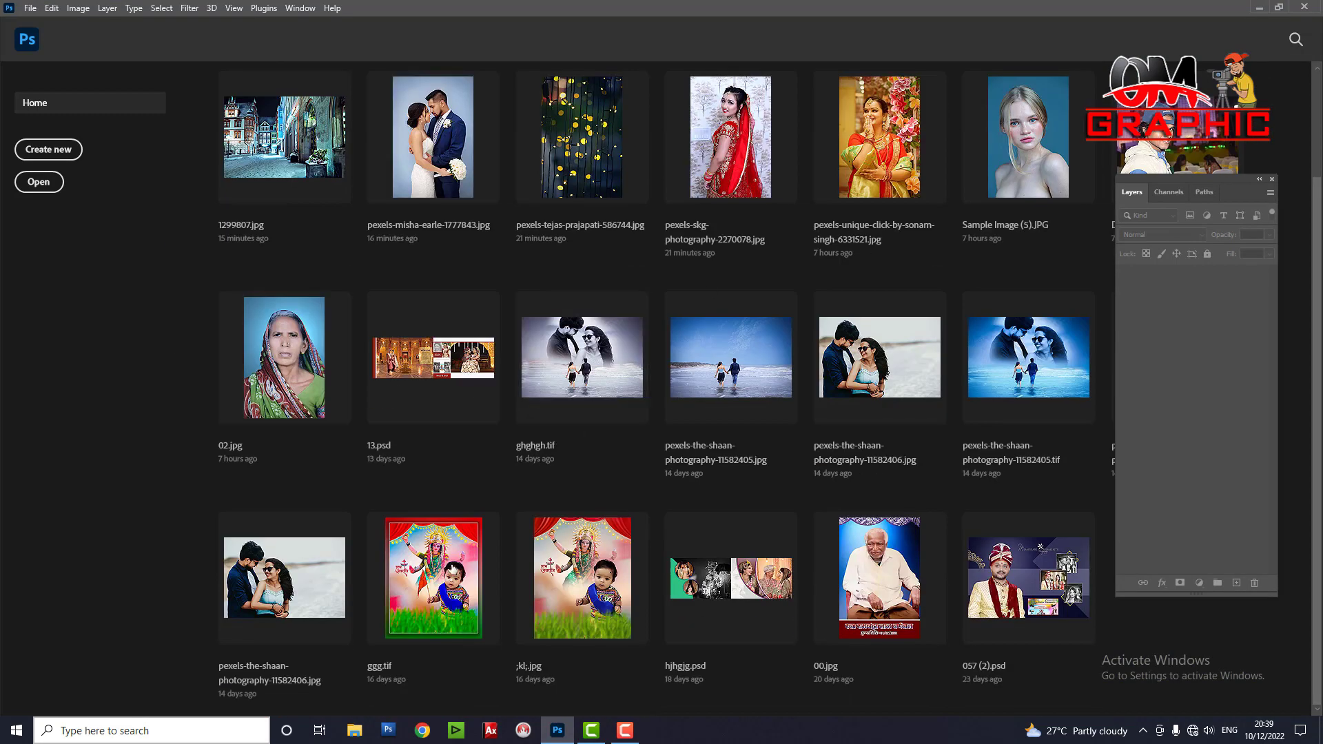
pyautogui.scroll(2, 531, 361)
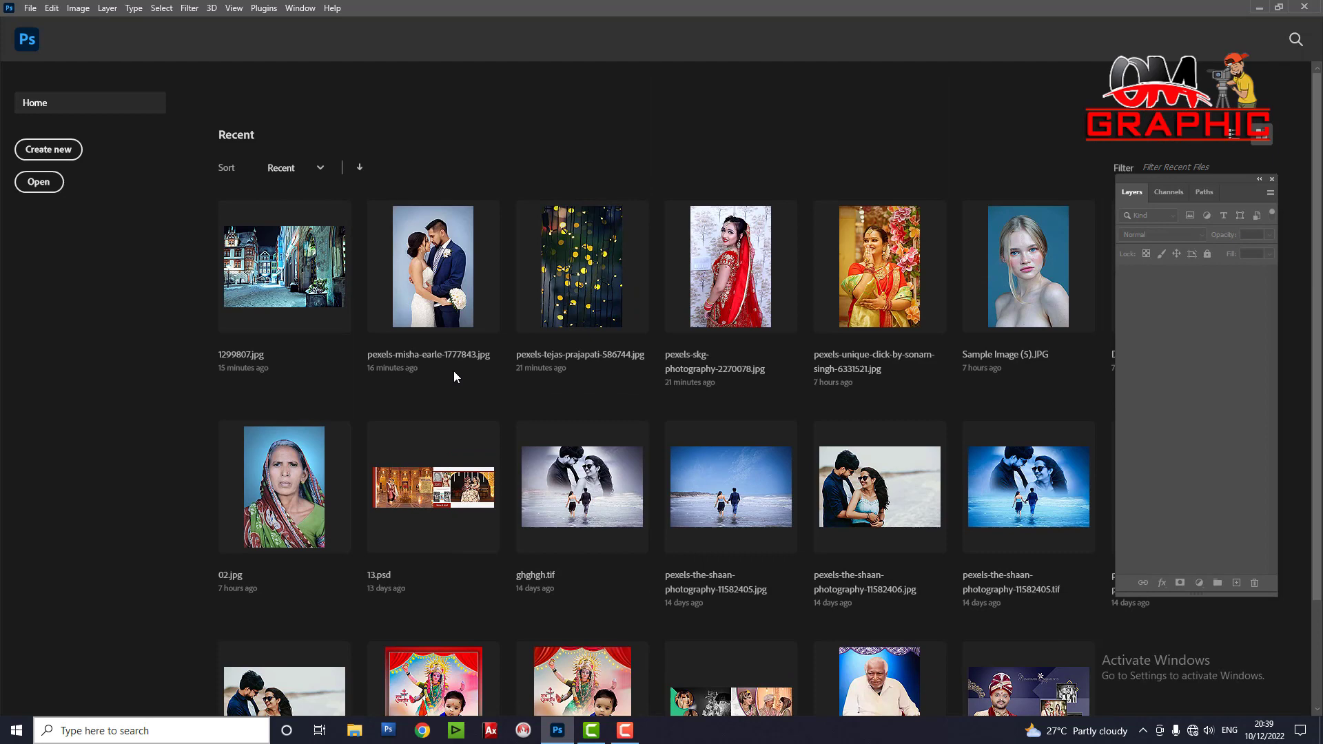
pyautogui.click(447, 311)
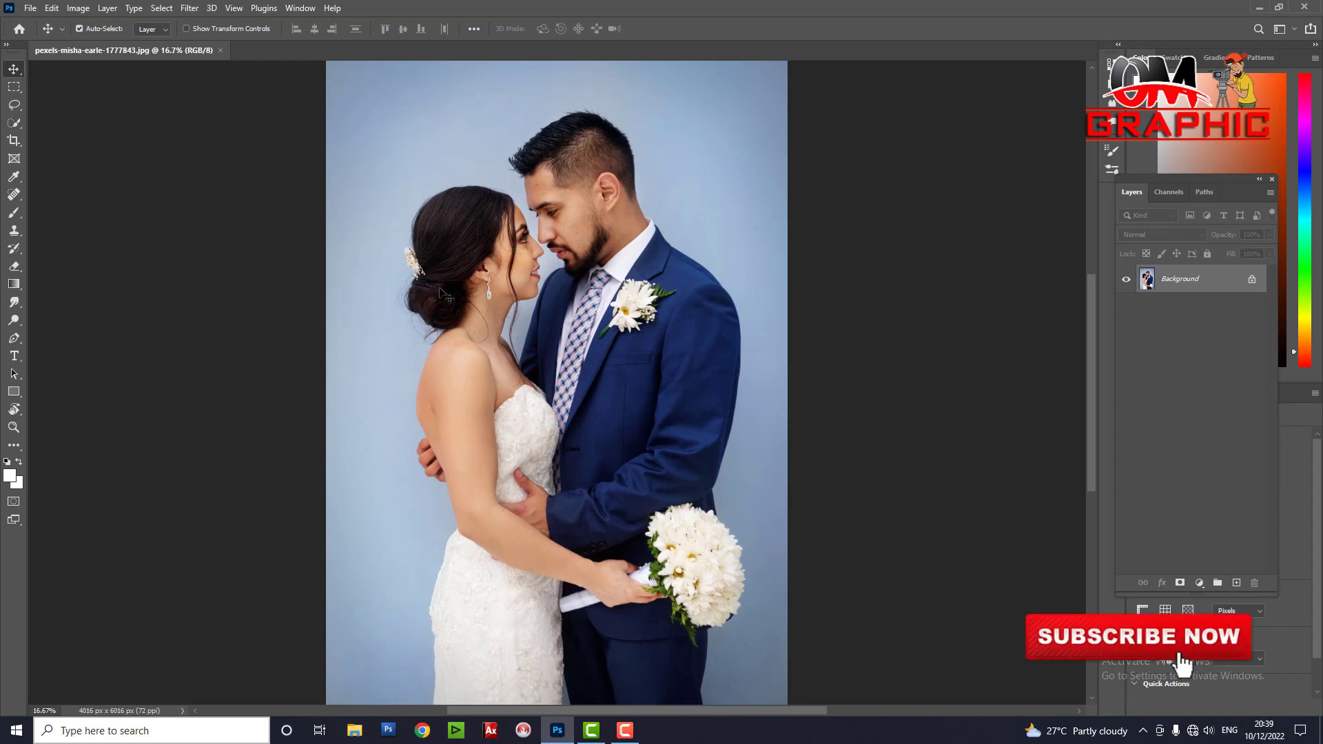
# Select the bride and groom with Select Subject and add a layer mask hiding the blue backdrop
pyautogui.click(15, 123)
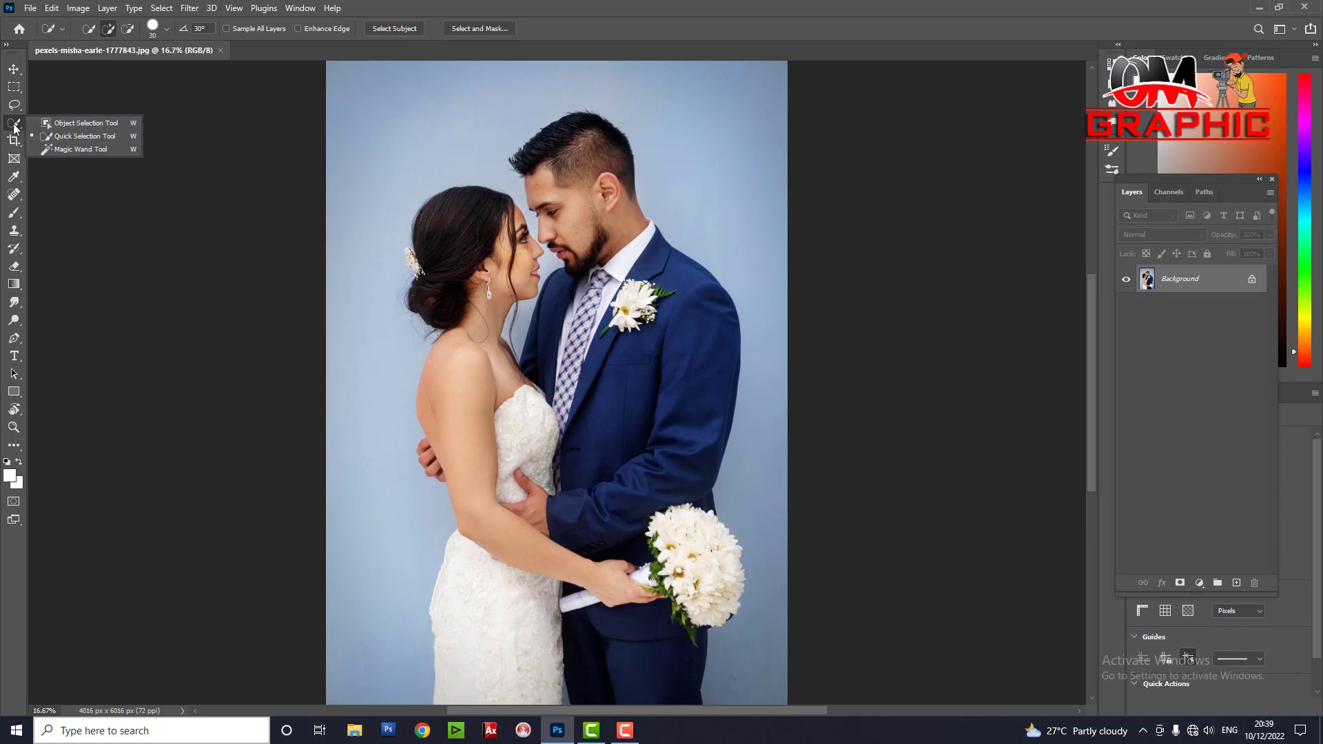
pyautogui.click(15, 128)
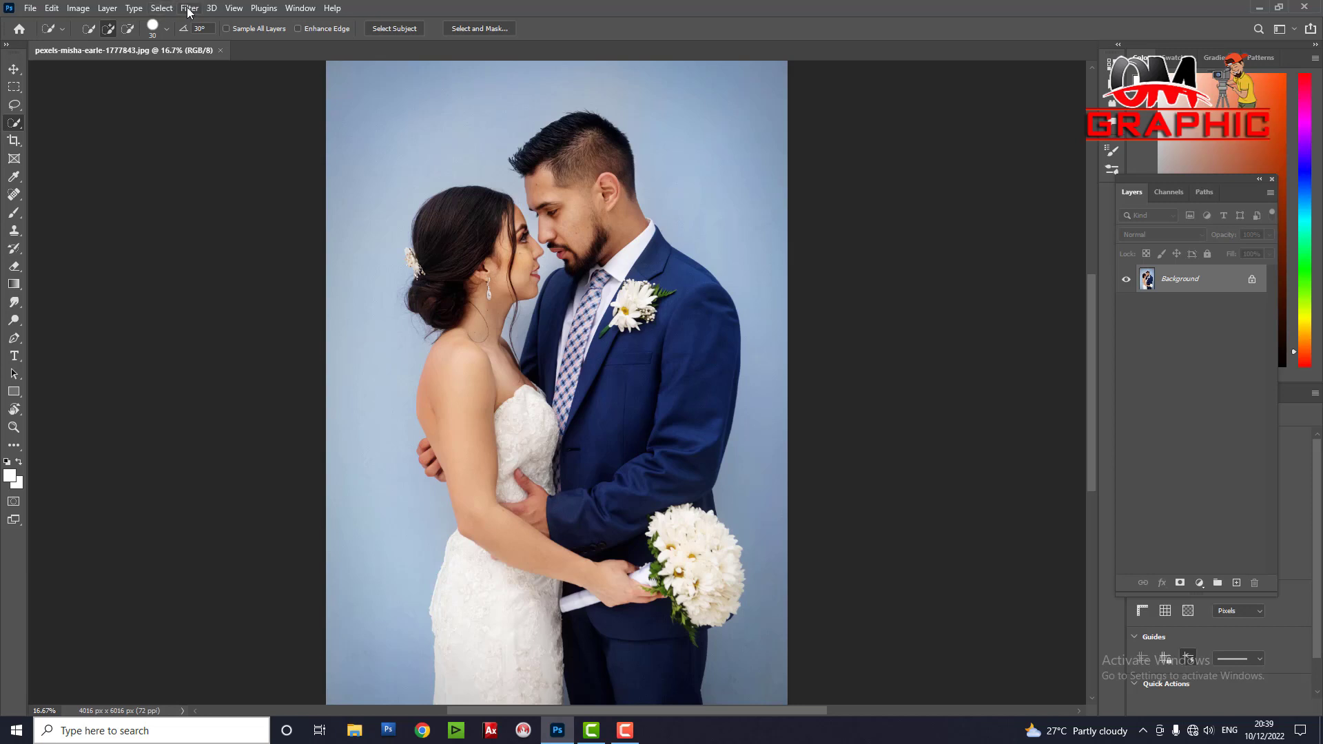
pyautogui.click(162, 8)
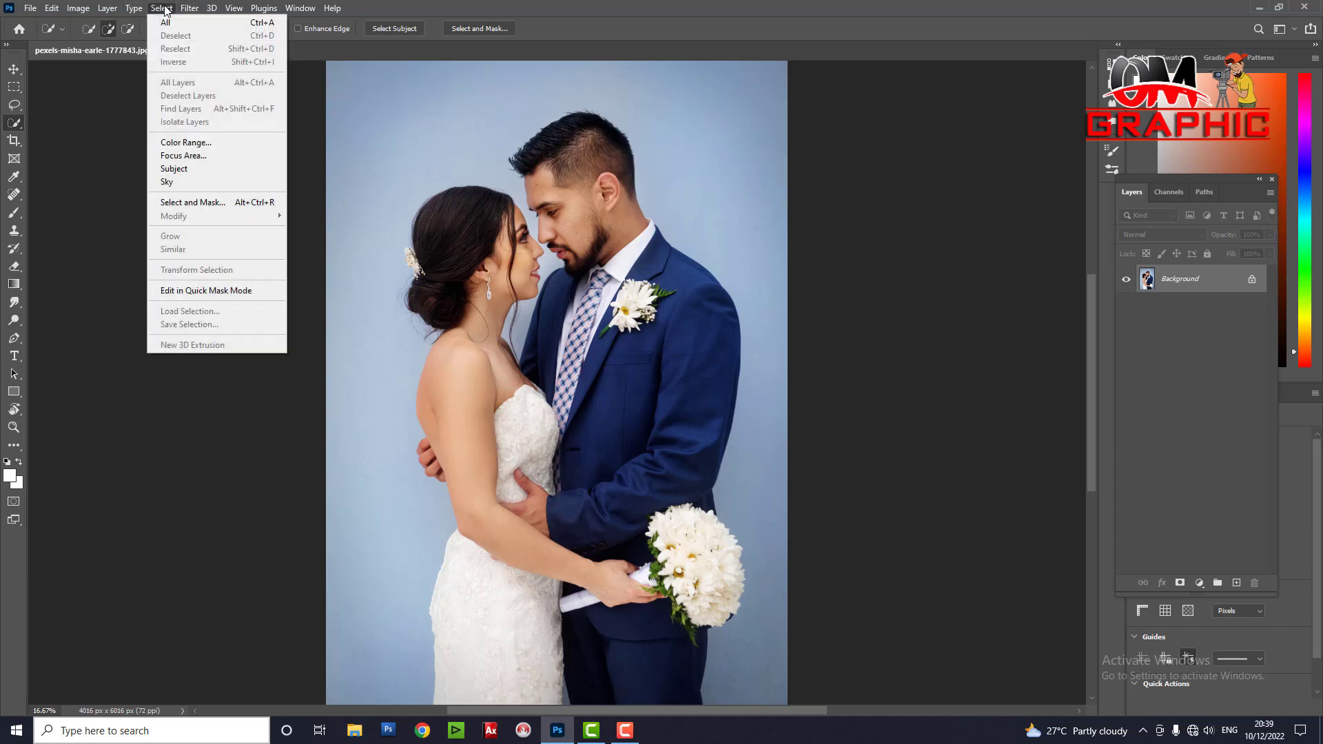
pyautogui.click(206, 172)
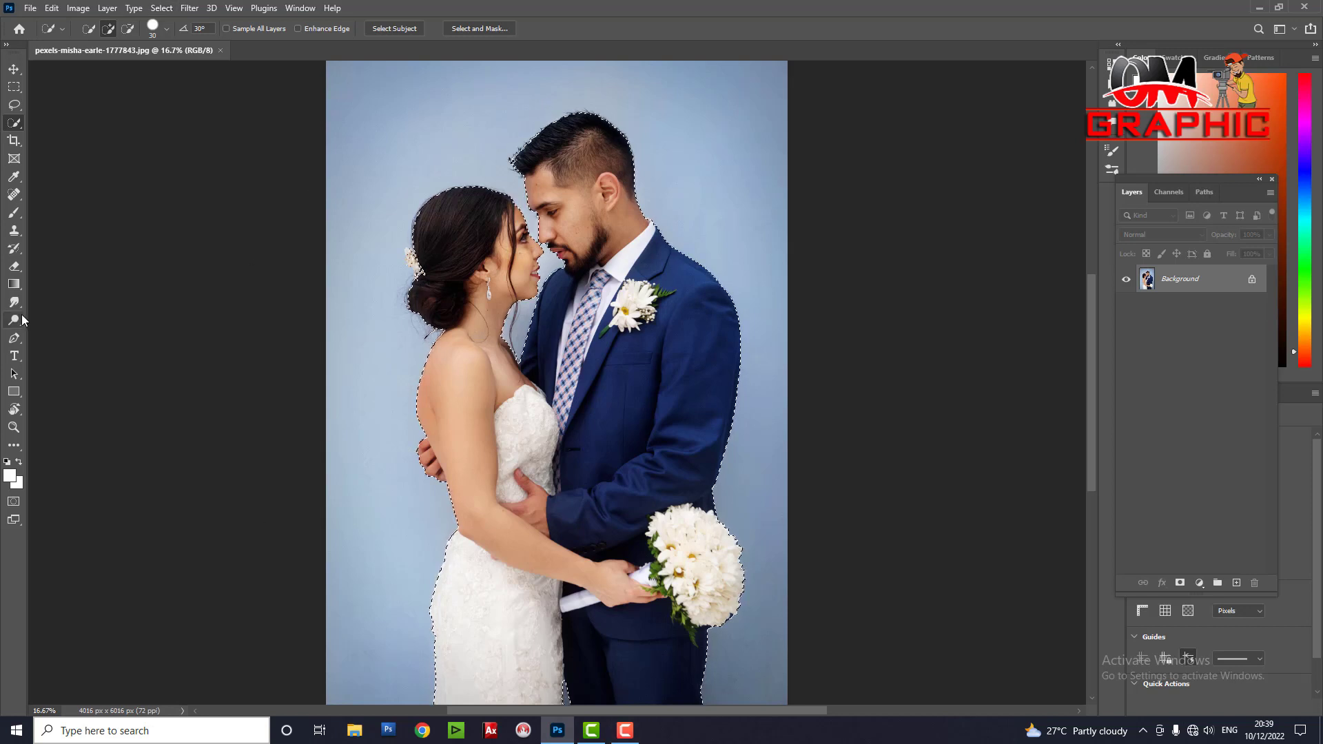
pyautogui.click(1180, 584)
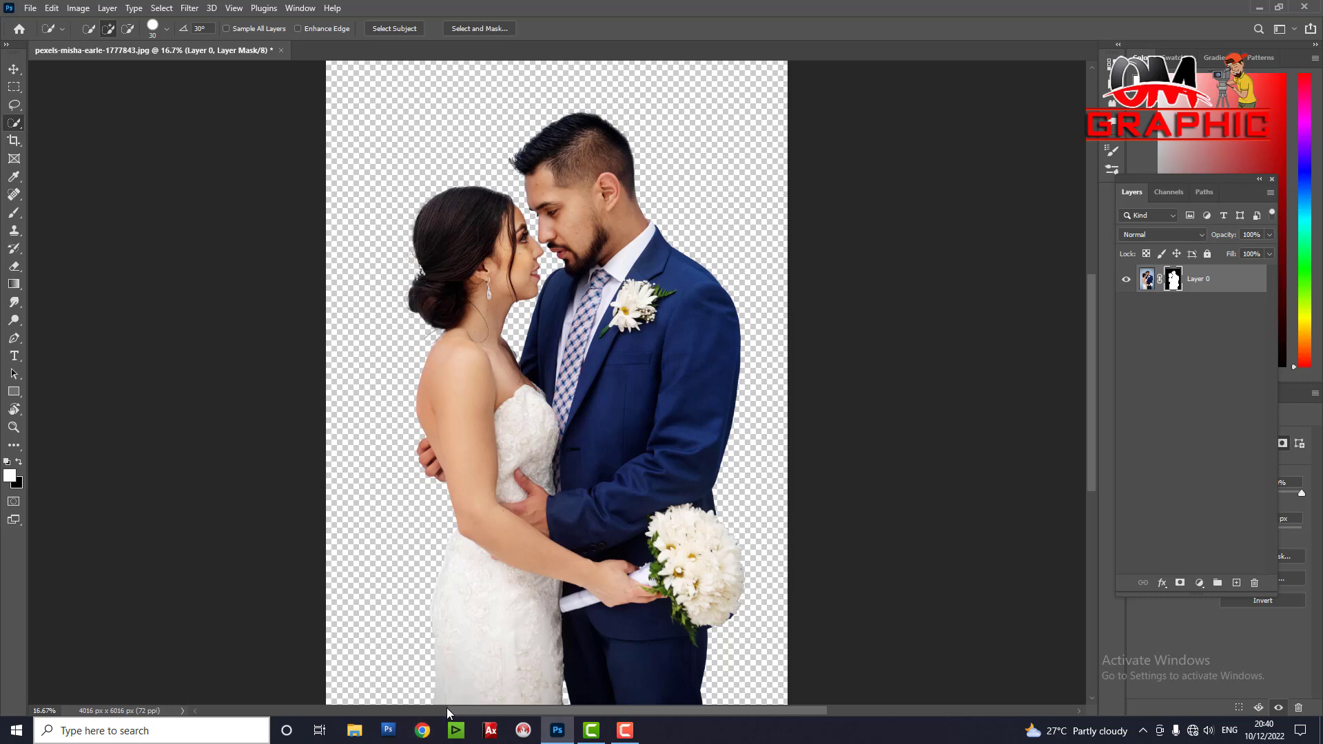
# Open the Downloads folder in File Explorer and drag 1299807.jpg toward Photoshop
pyautogui.click(356, 732)
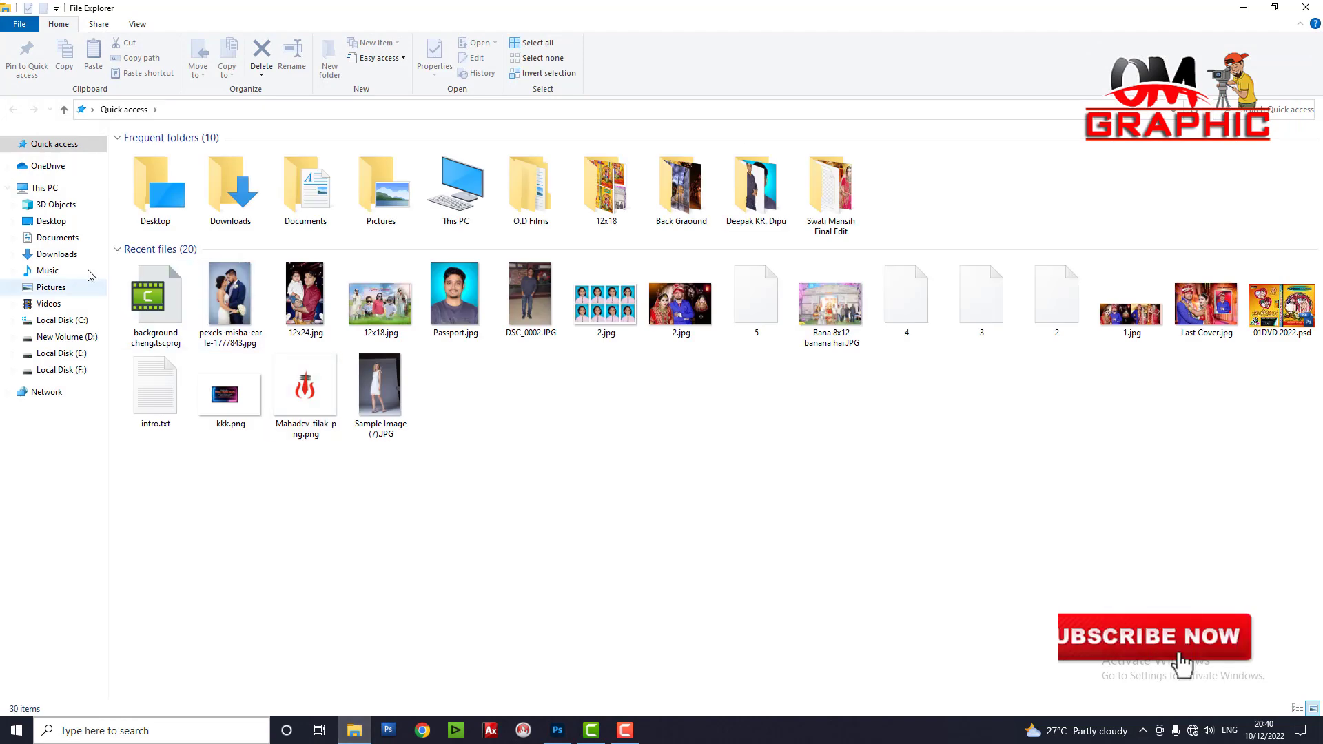
pyautogui.click(56, 255)
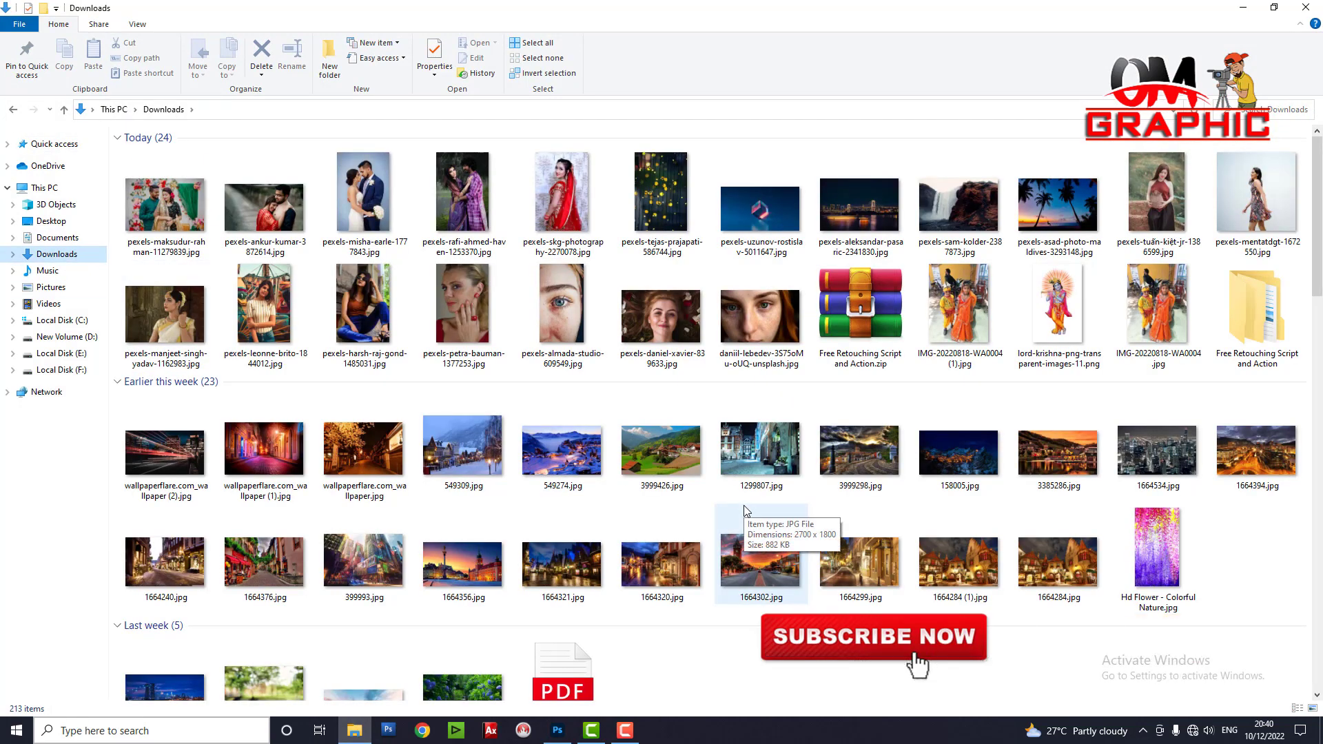
pyautogui.moveTo(760, 564)
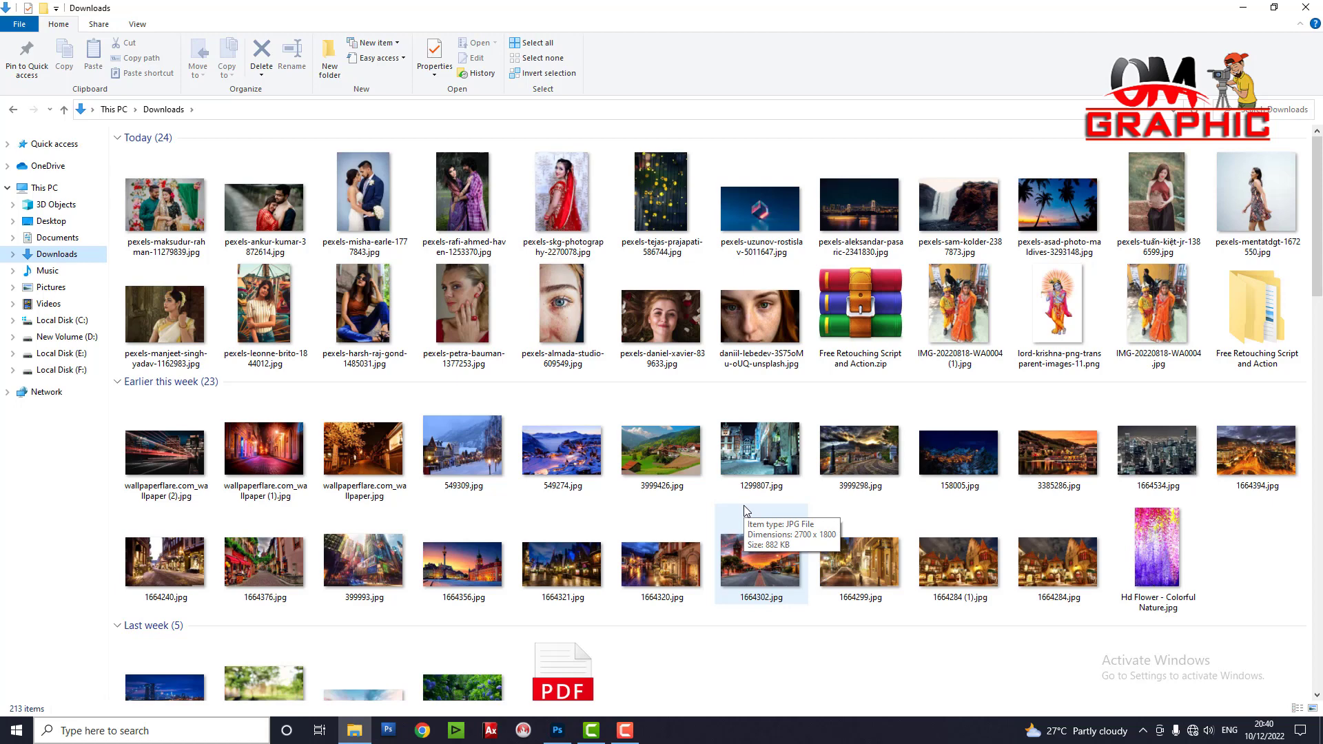
pyautogui.moveTo(758, 448); pyautogui.dragTo(391, 737)
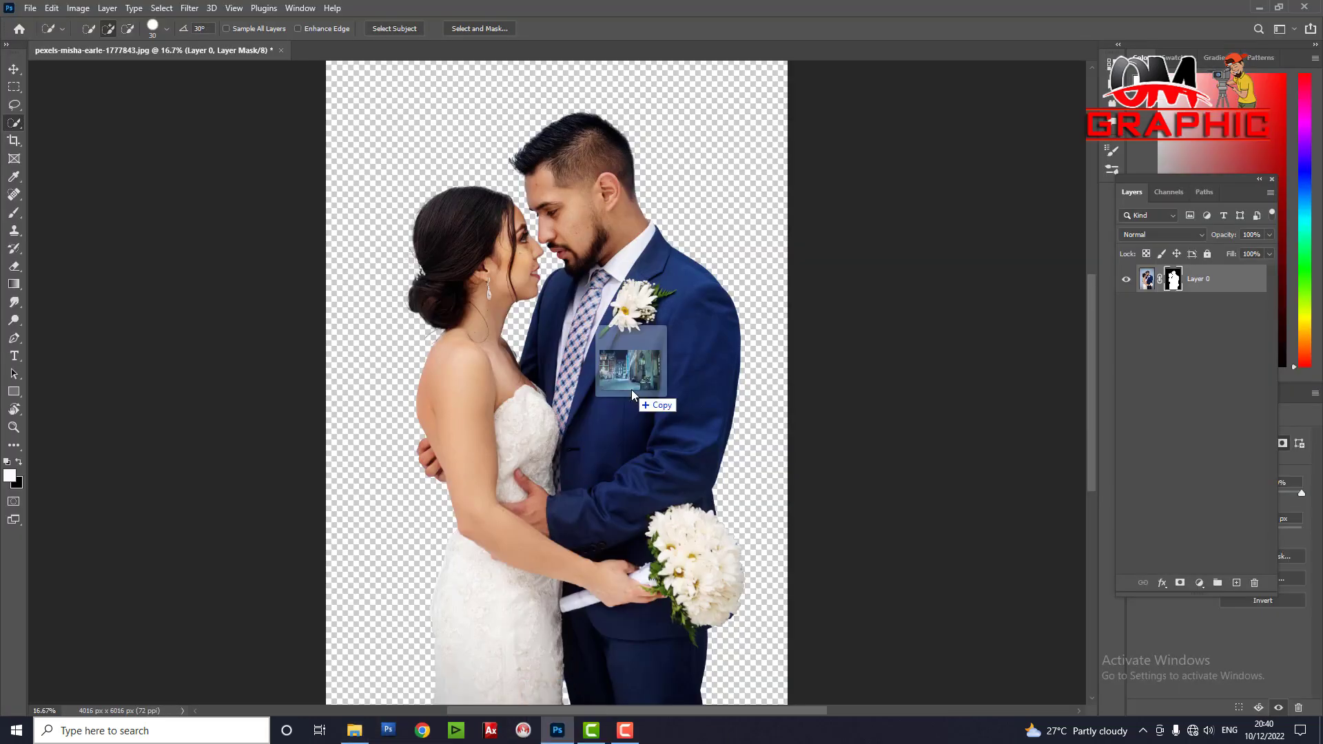
# Place the street photo 1299807 into the wedding document and move it below Layer 0
pyautogui.moveTo(392, 738)
pyautogui.mouseDown()
pyautogui.moveTo(631, 387)
pyautogui.moveTo(622, 336)
pyautogui.mouseUp()
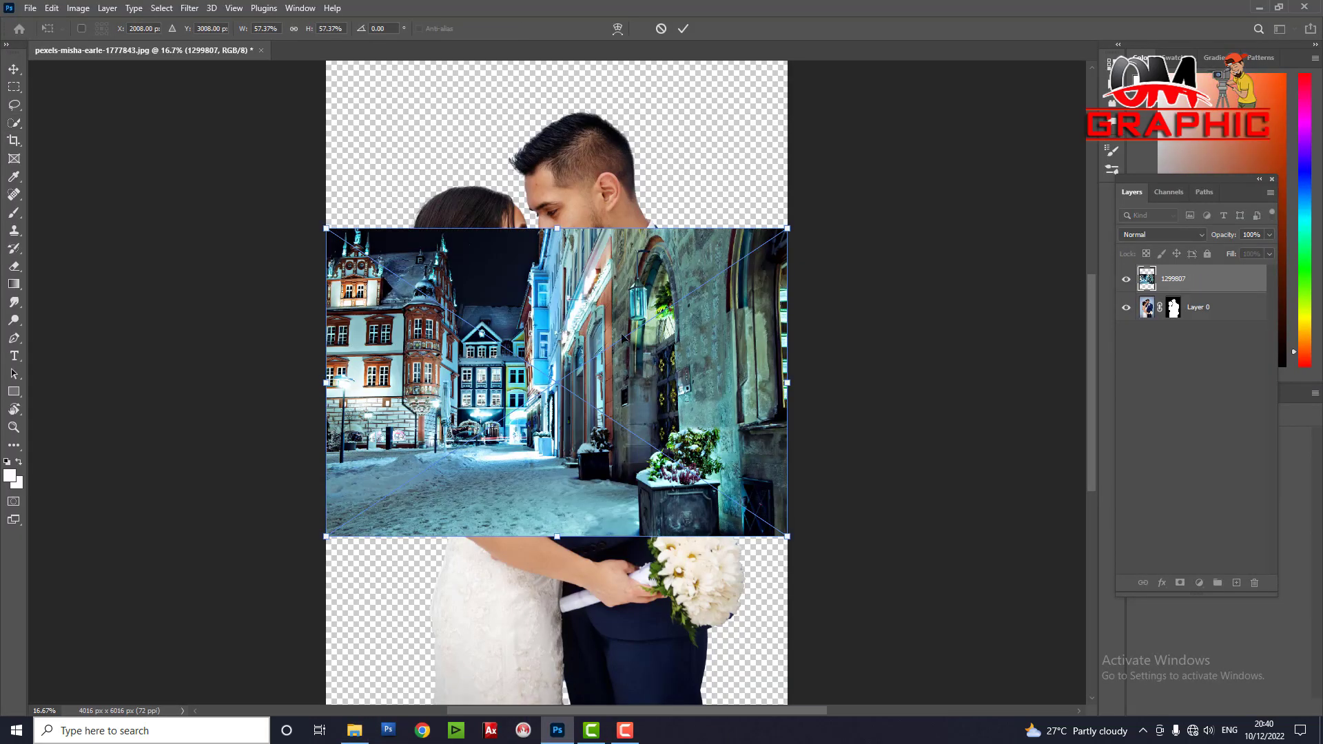
pyautogui.press('Return')
pyautogui.hotkey('ctrl', '-')
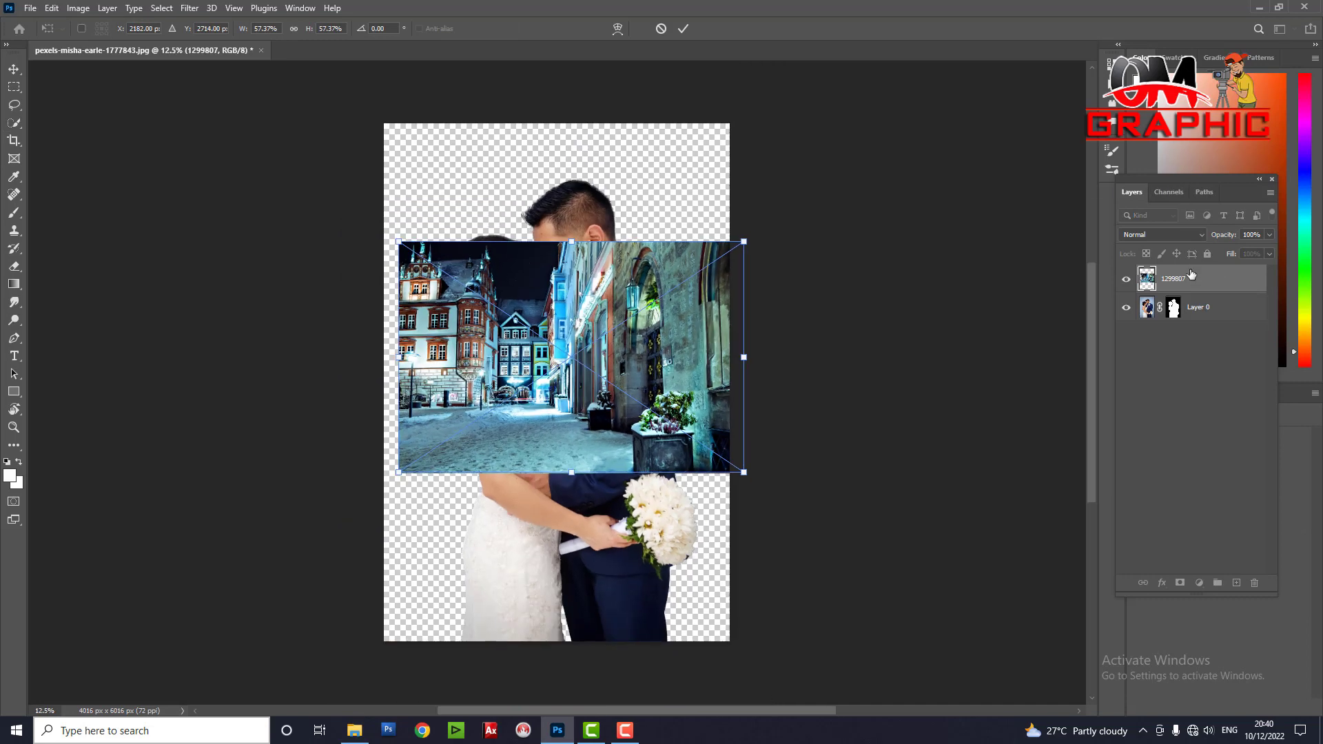
pyautogui.moveTo(1191, 279); pyautogui.dragTo(1199, 318)
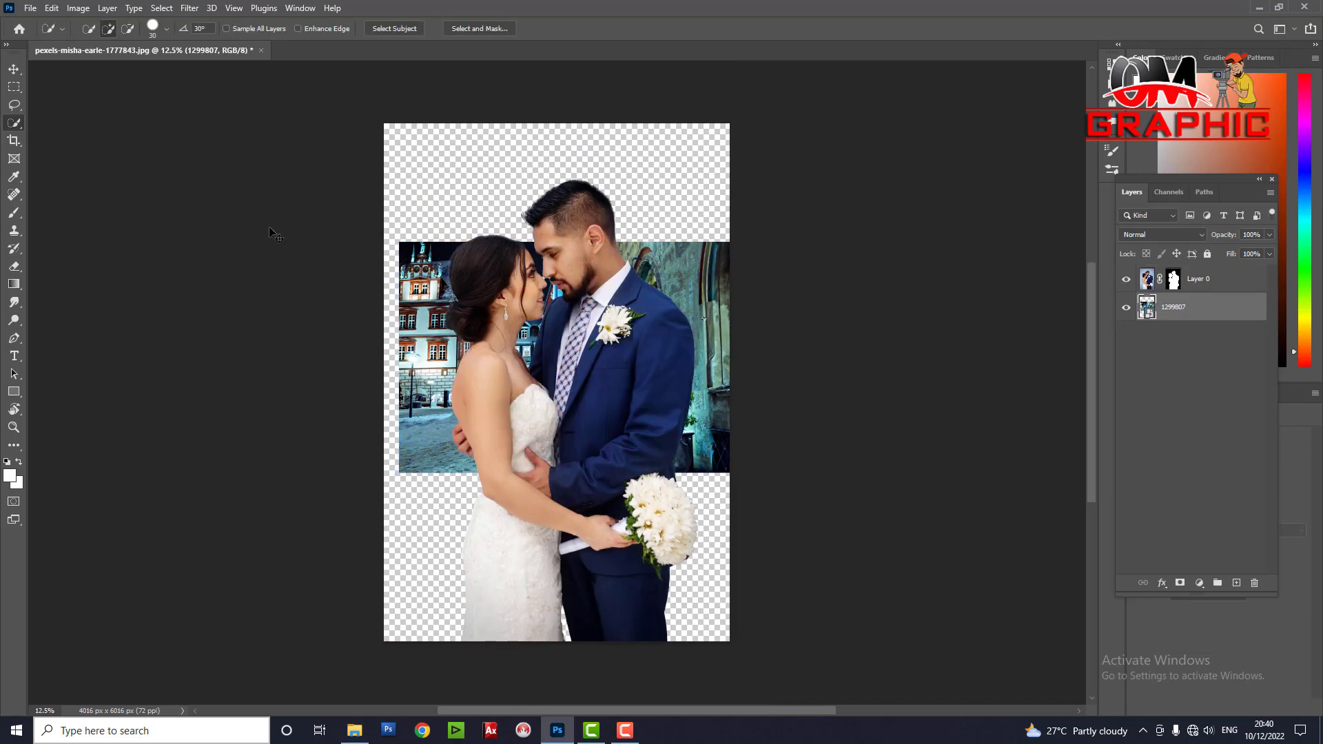
# Scale the street photo so it covers the whole canvas
pyautogui.click(14, 70)
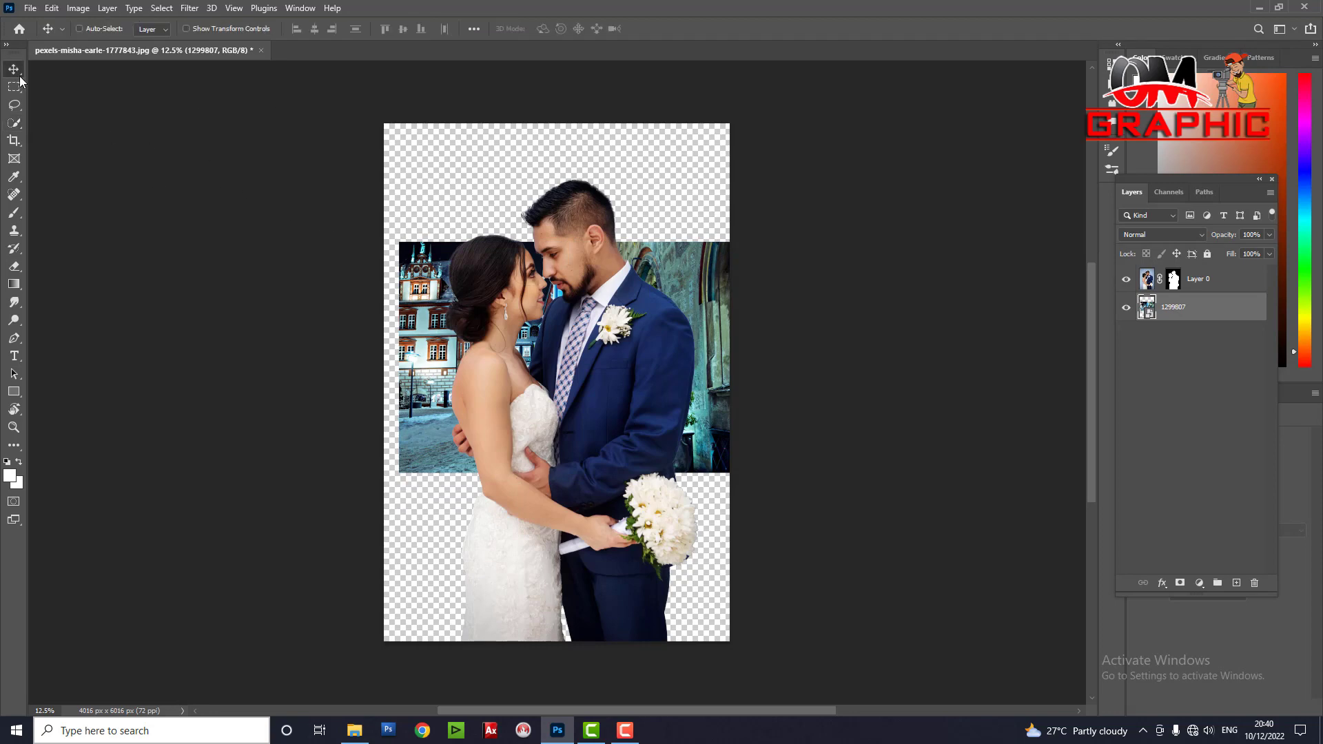
pyautogui.hotkey('ctrl', 't')
pyautogui.moveTo(645, 365)
pyautogui.mouseDown()
pyautogui.moveTo(603, 246)
pyautogui.moveTo(618, 236)
pyautogui.mouseUp()
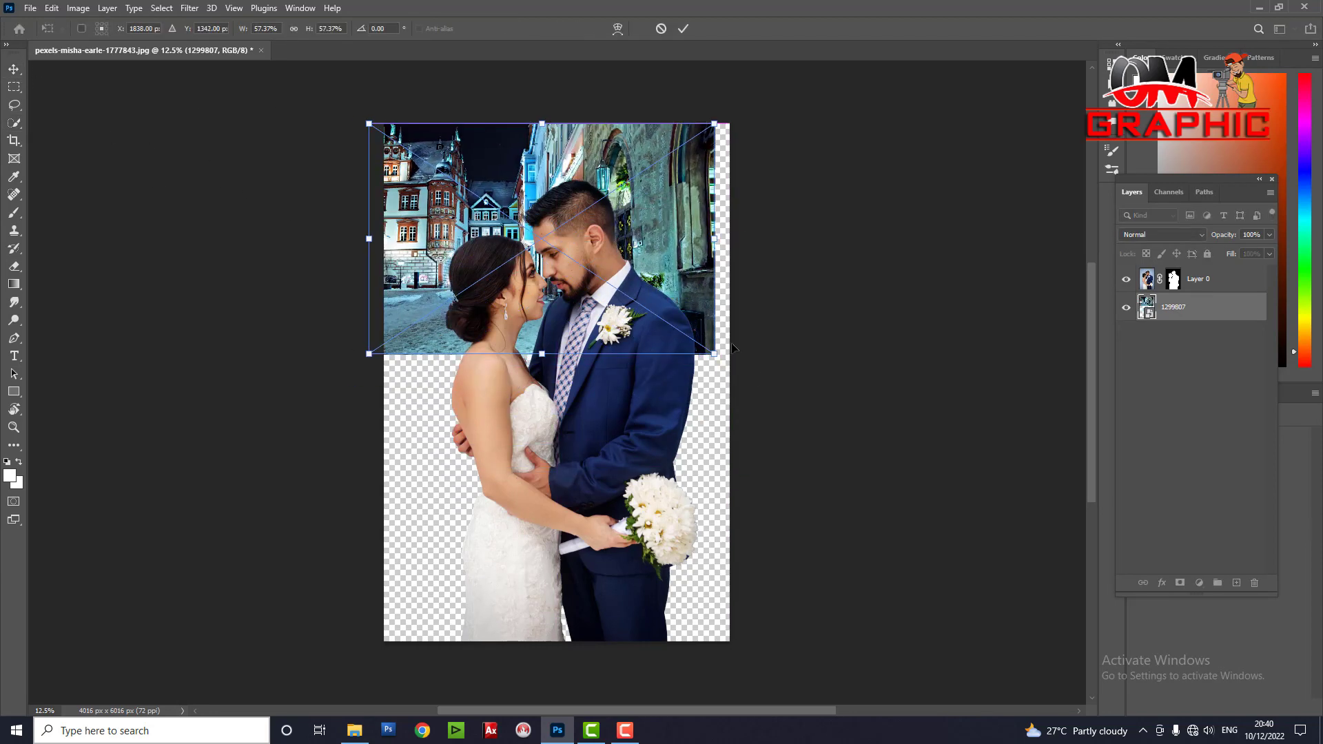
pyautogui.moveTo(717, 354)
pyautogui.mouseDown()
pyautogui.moveTo(822, 650)
pyautogui.moveTo(922, 669)
pyautogui.mouseUp()
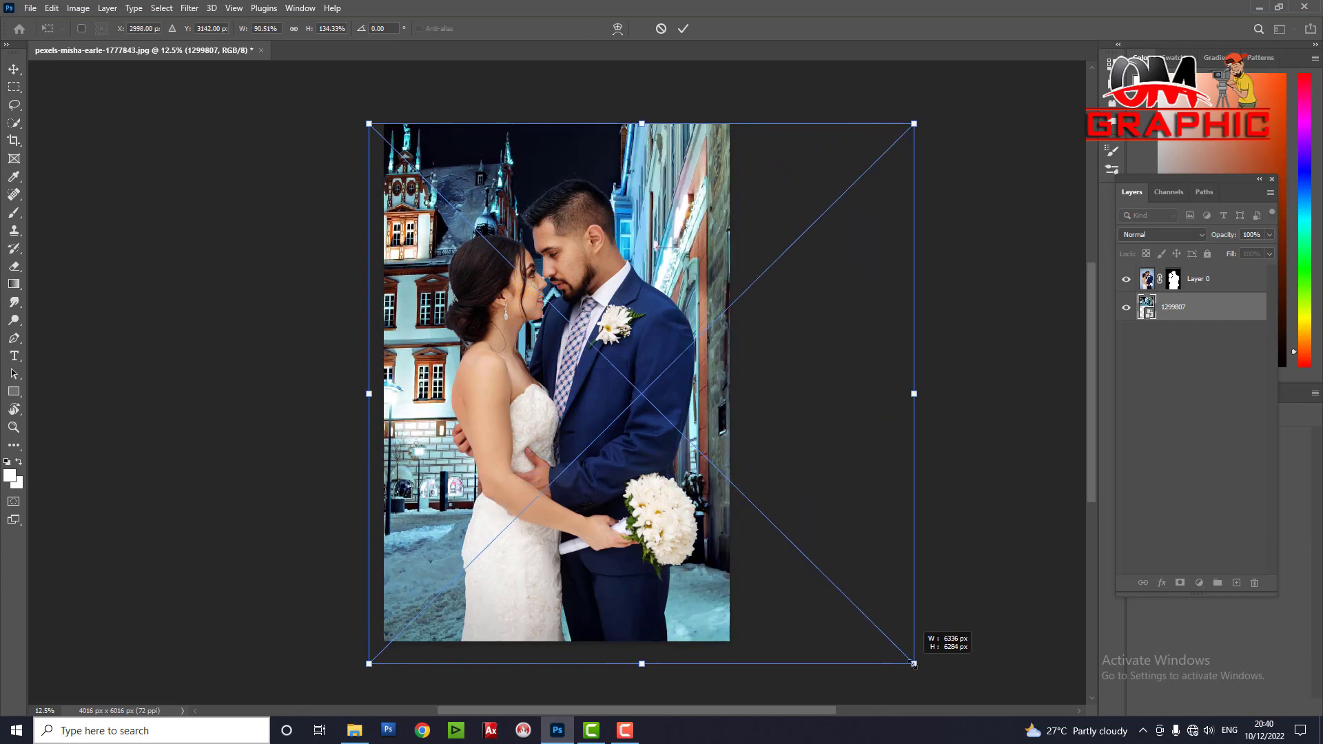
pyautogui.press('Return')
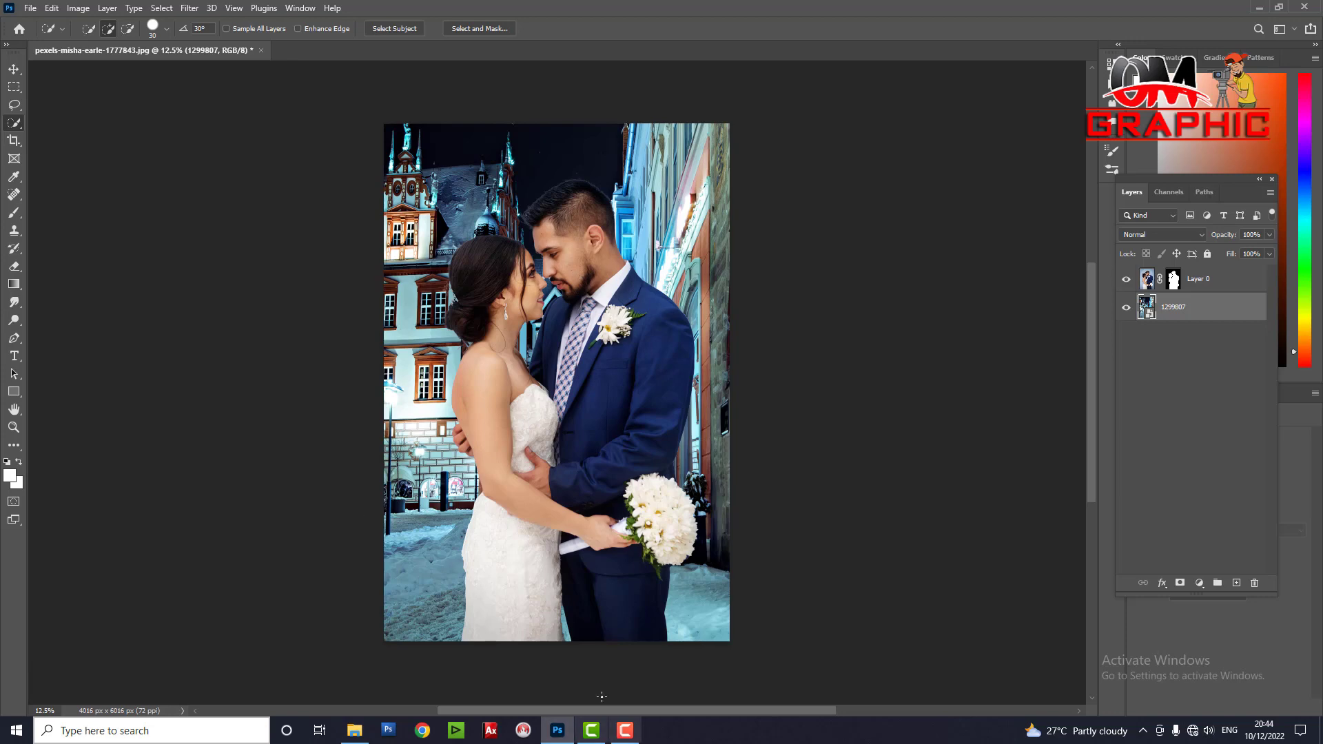
# Open pexels-ankur-kumar-3872614.jpg from Downloads as a new Photoshop document
pyautogui.click(354, 730)
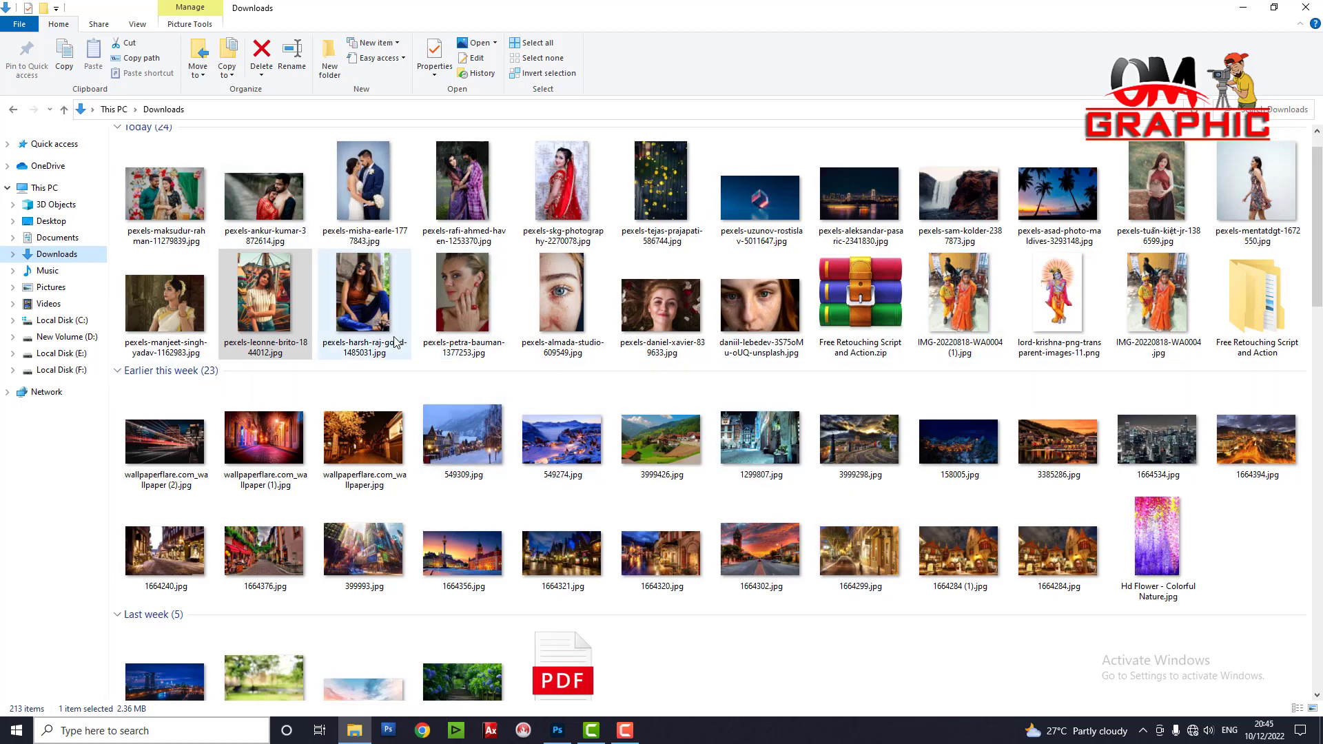
pyautogui.click(290, 208)
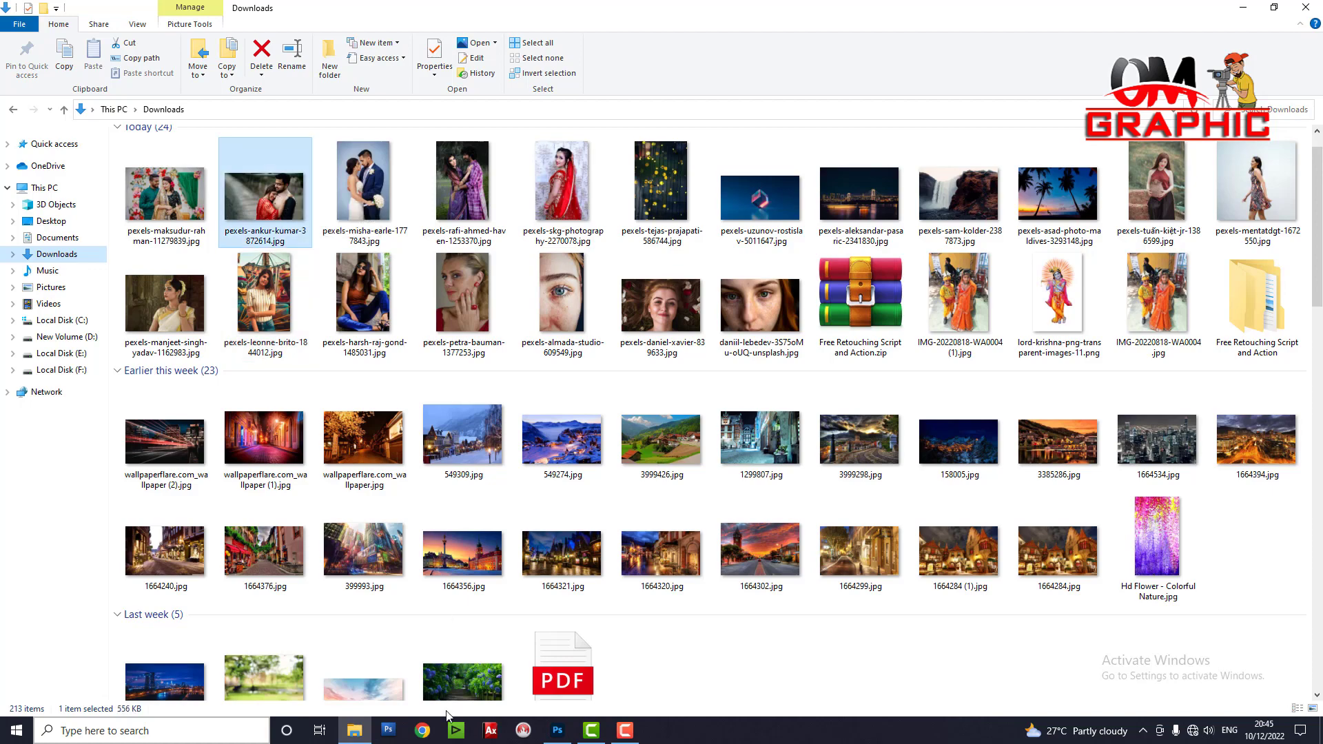
pyautogui.moveTo(446, 714)
pyautogui.mouseDown()
pyautogui.moveTo(323, 54)
pyautogui.moveTo(309, 51)
pyautogui.mouseUp()
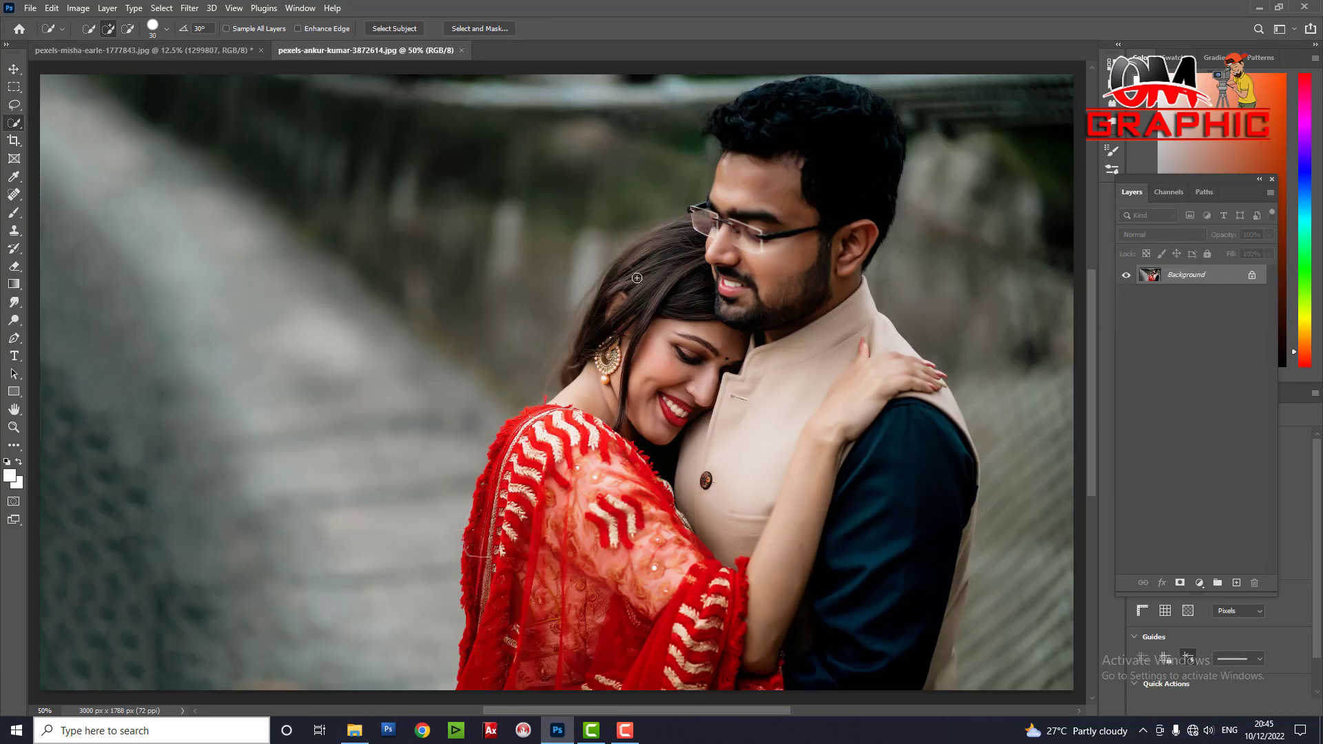
# Duplicate the photo to Layer 1, mask it to the couple, and target the Background layer
pyautogui.hotkey('ctrl', '-')
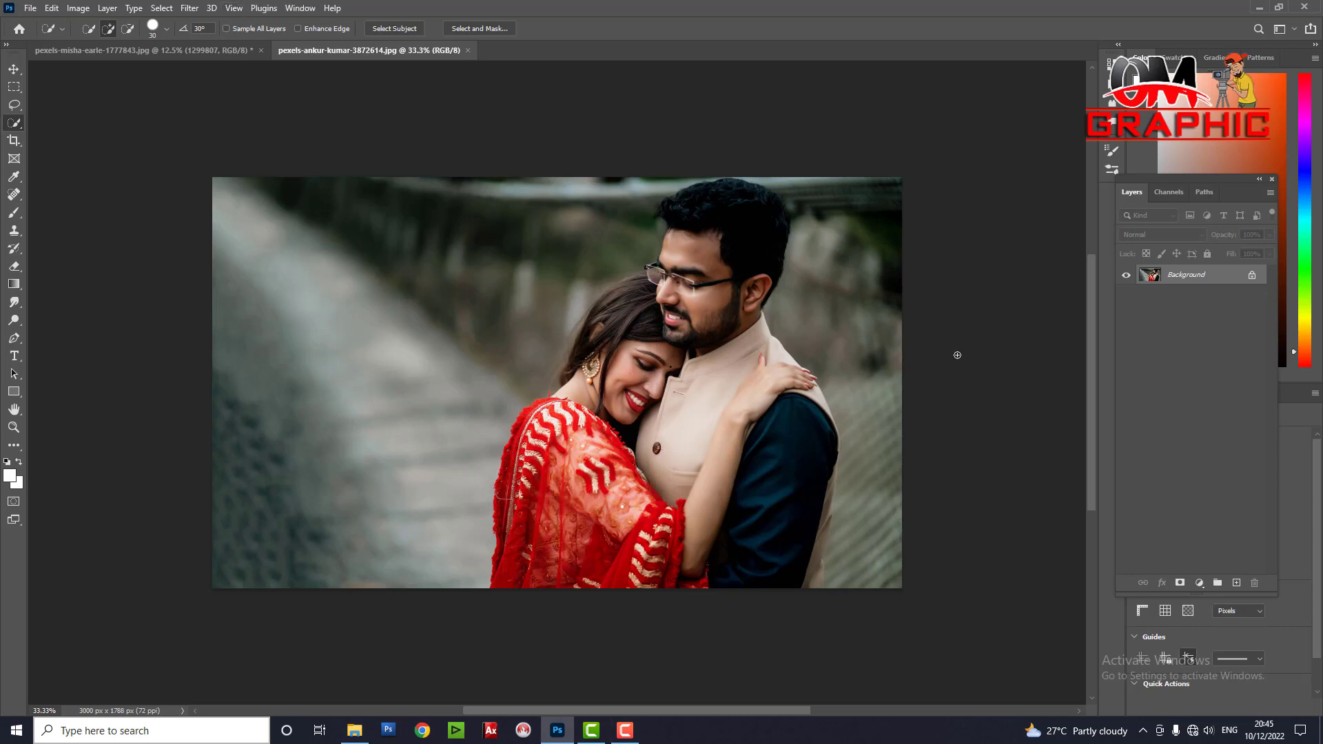
pyautogui.hotkey('ctrl', 'j')
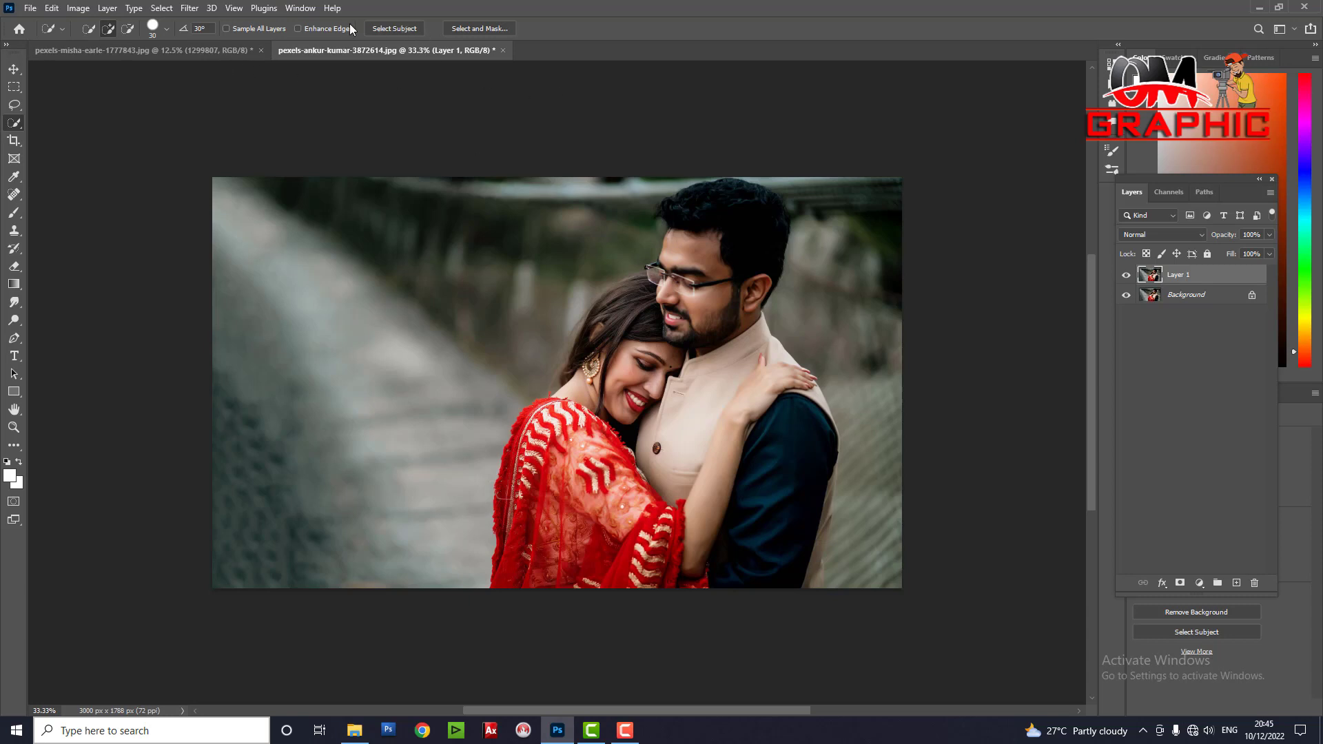
pyautogui.click(392, 29)
pyautogui.click(1180, 583)
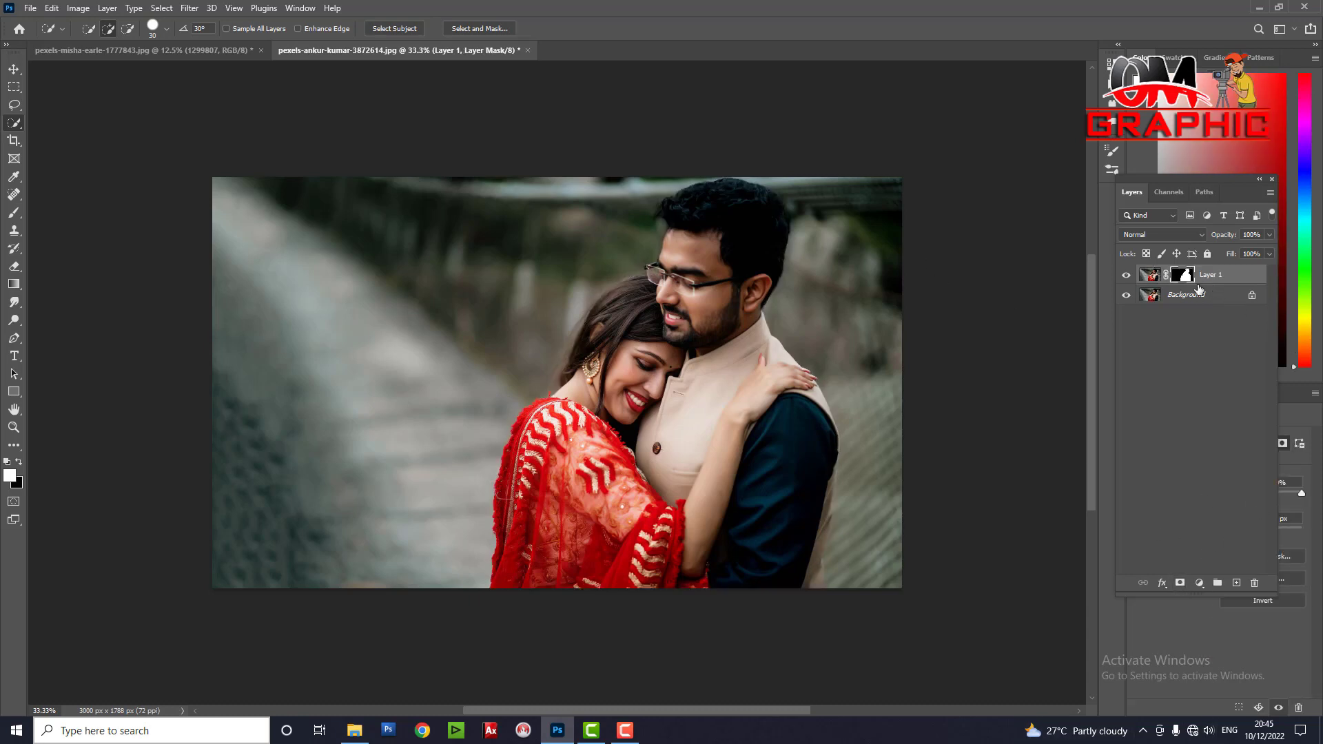
pyautogui.click(1177, 298)
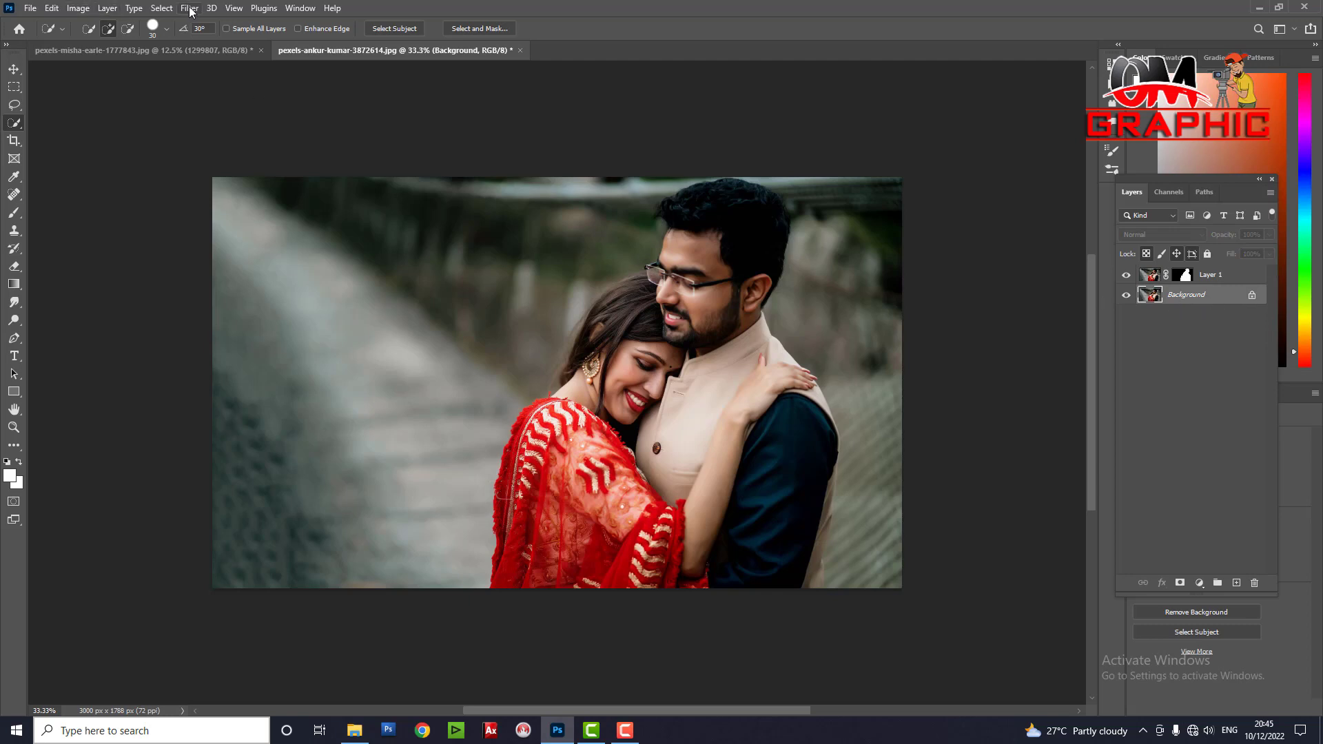
# Apply a Gaussian Blur of about 45.6 pixels to the Background layer
pyautogui.click(190, 8)
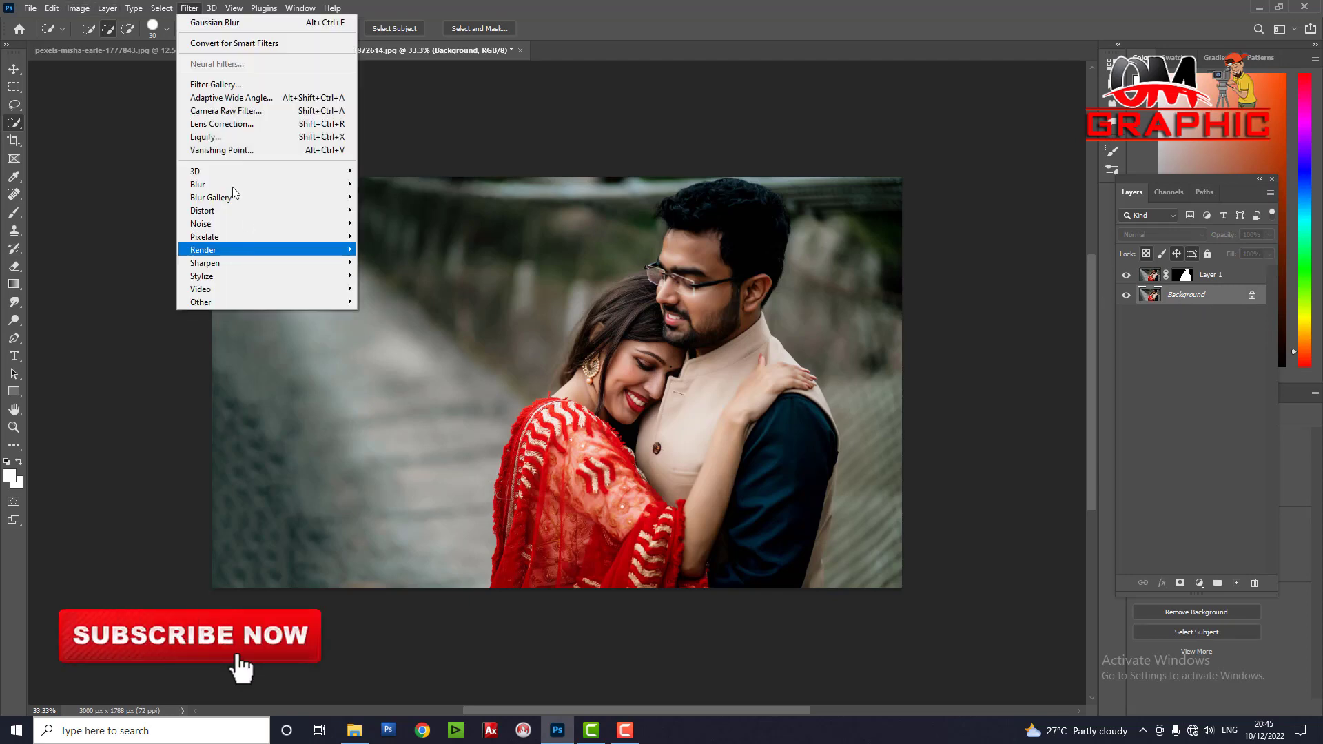
pyautogui.moveTo(264, 184)
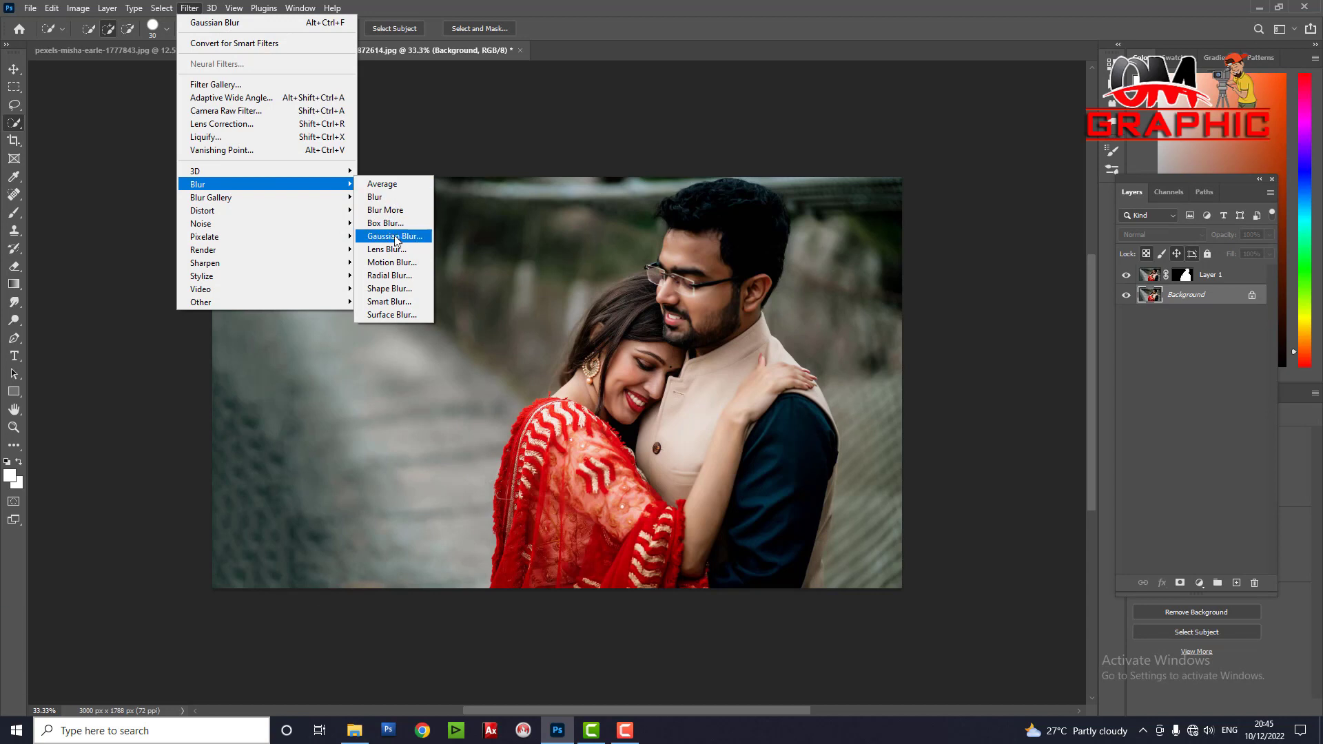
pyautogui.click(396, 236)
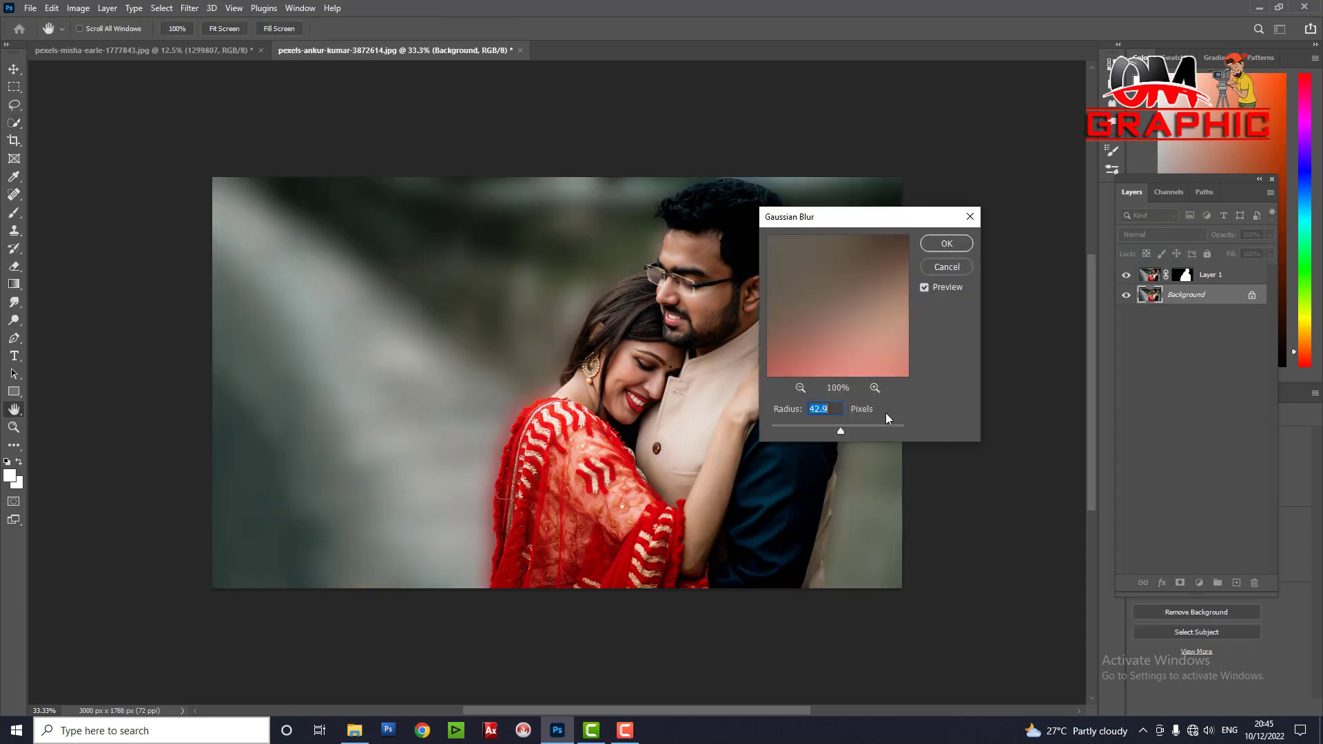
pyautogui.moveTo(858, 426); pyautogui.dragTo(882, 425)
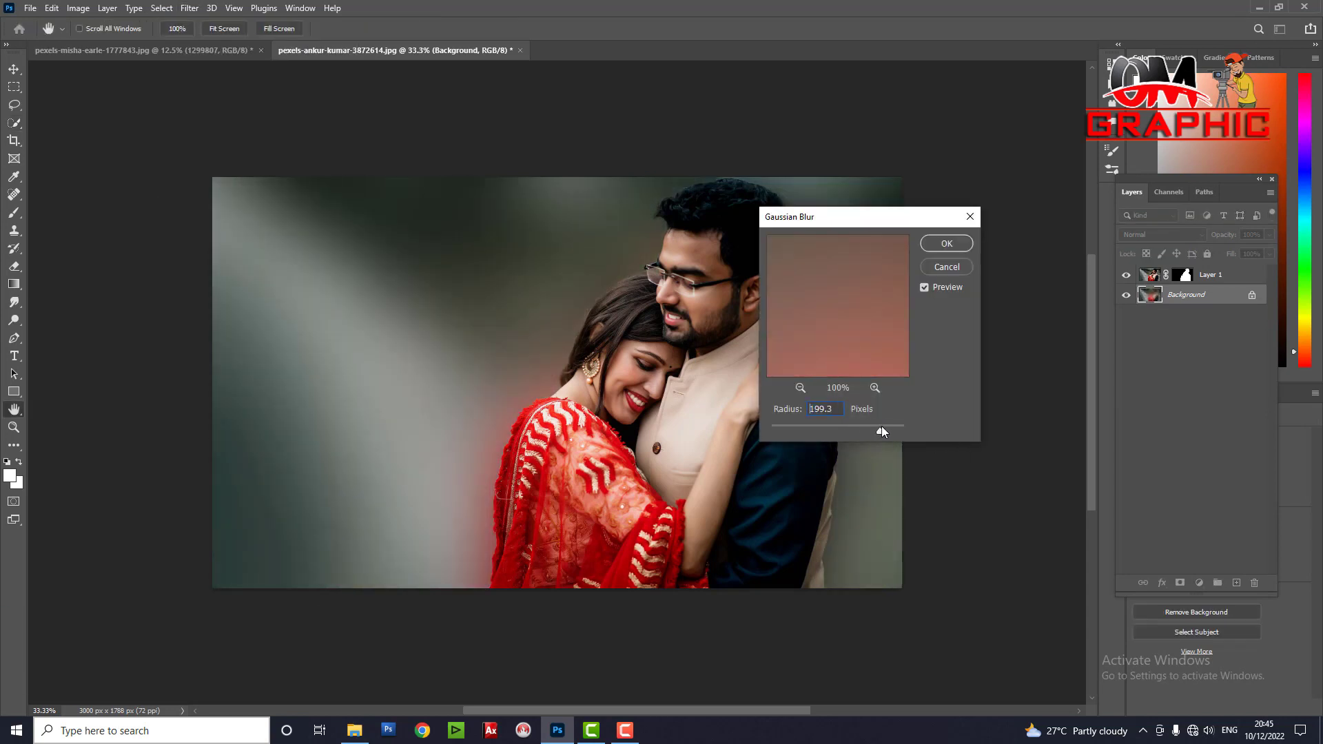
pyautogui.moveTo(905, 220); pyautogui.dragTo(1024, 252)
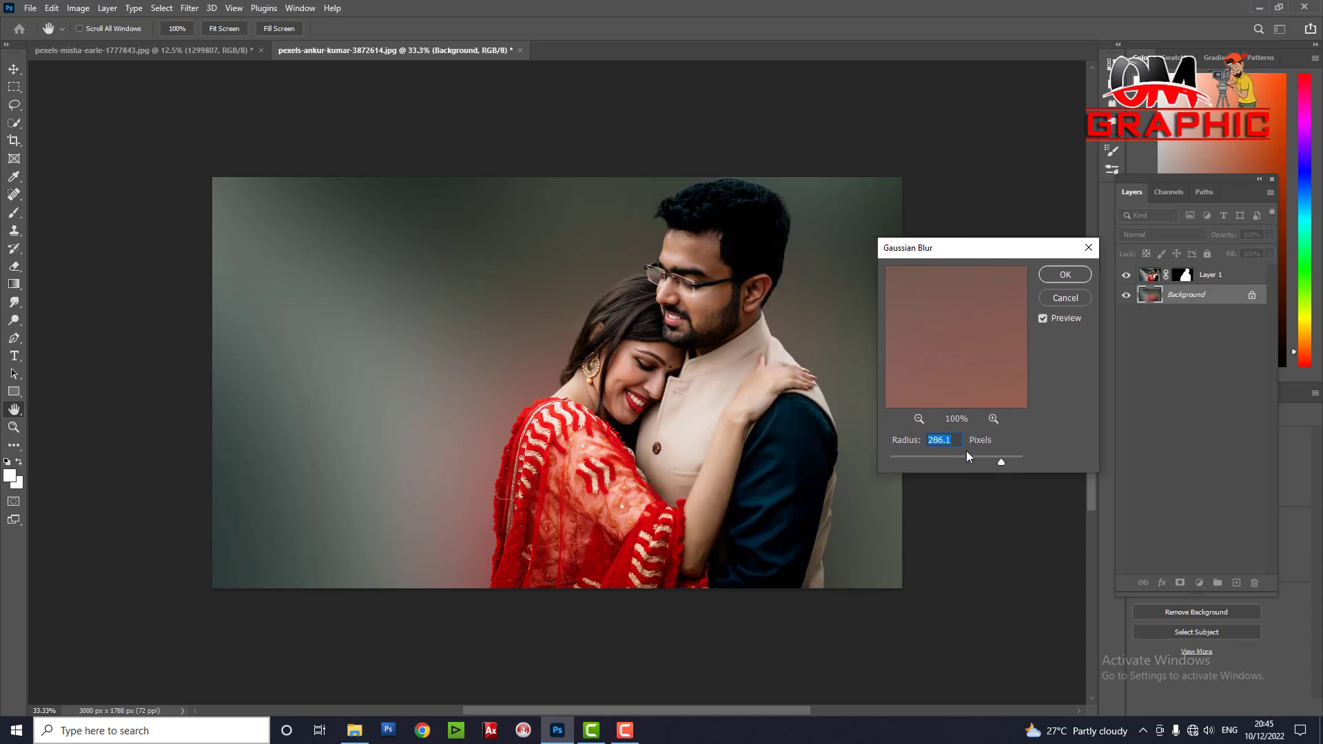
pyautogui.moveTo(976, 457); pyautogui.dragTo(957, 457)
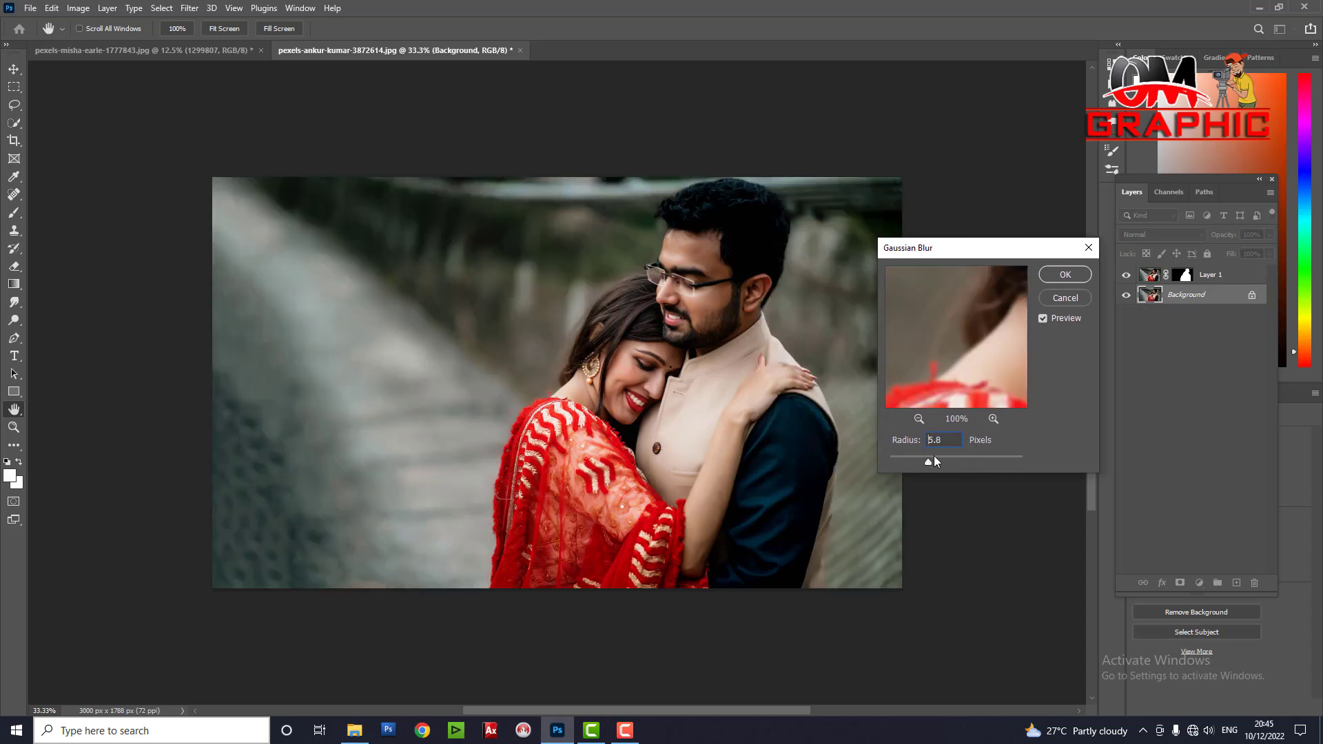
pyautogui.click(1065, 275)
pyautogui.press('w')
pyautogui.click(14, 69)
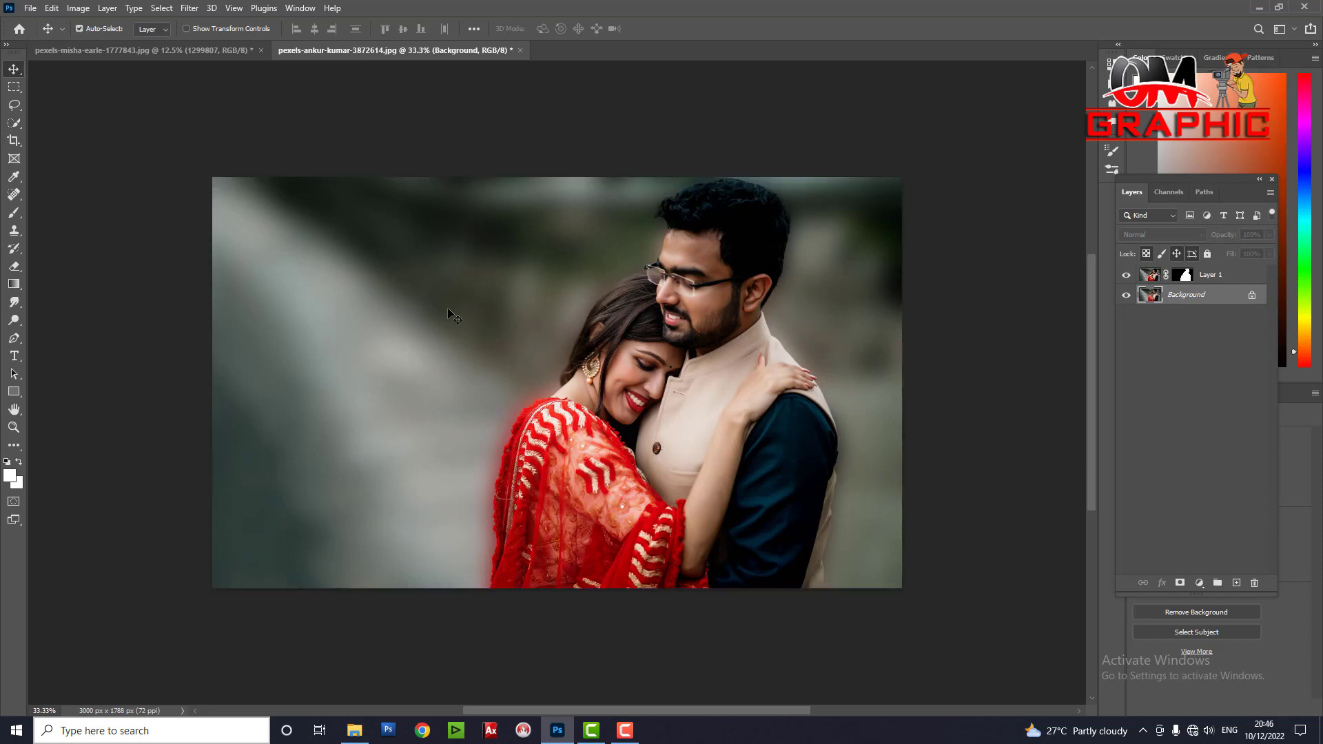
# Darken the background by pulling the Curves adjustment curve downward
pyautogui.click(77, 8)
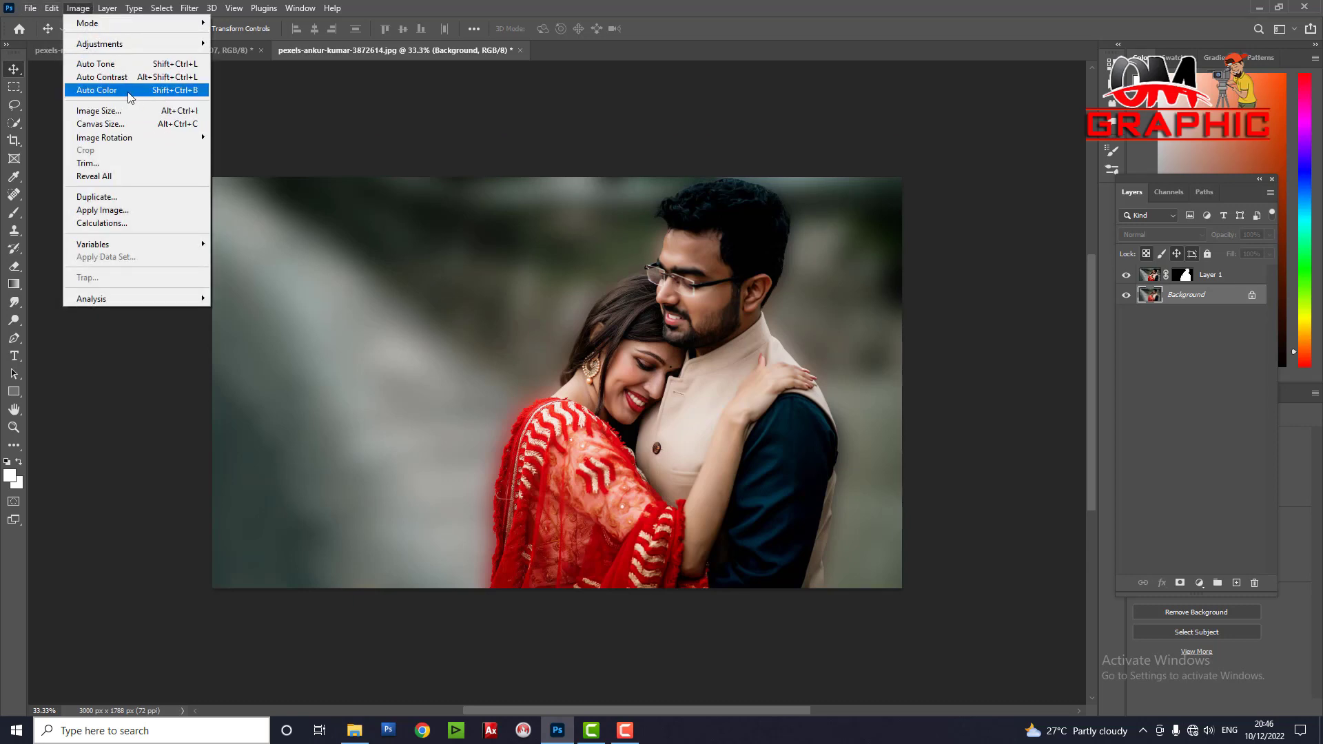
pyautogui.moveTo(99, 43)
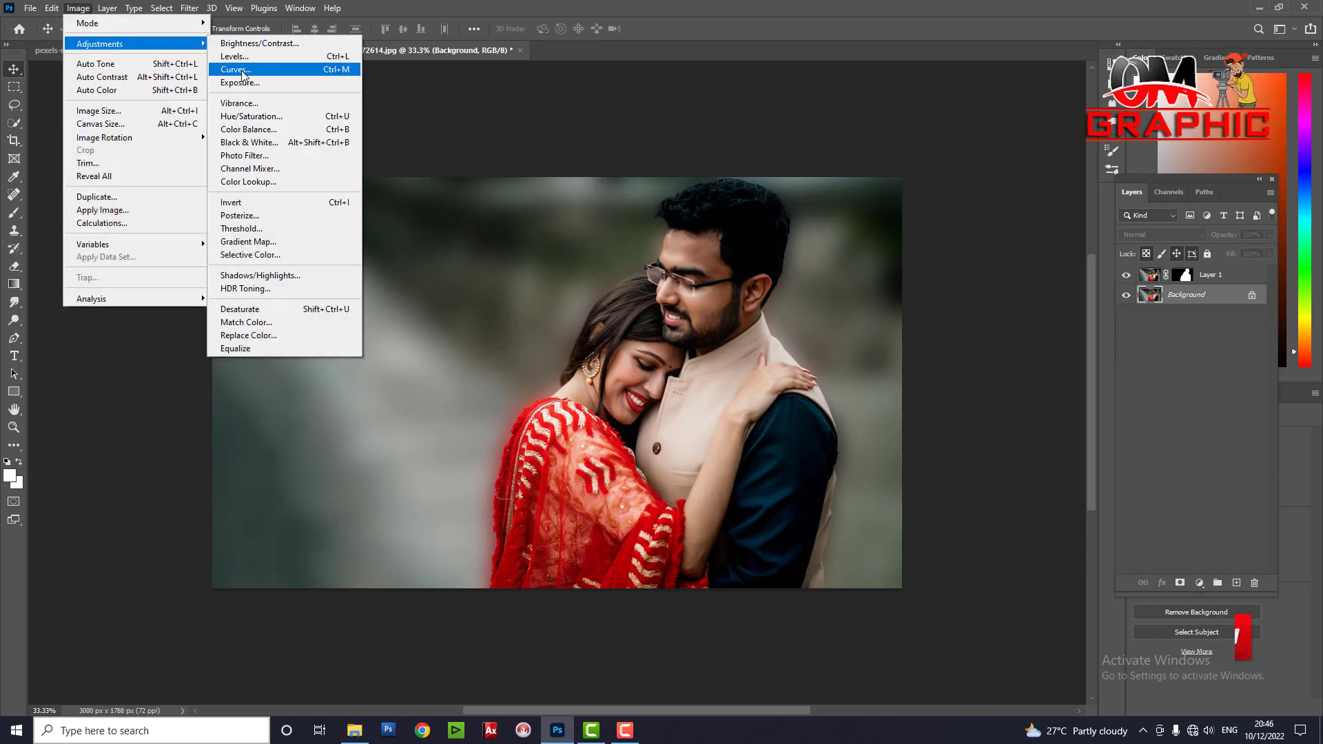
pyautogui.click(236, 69)
pyautogui.moveTo(848, 431); pyautogui.dragTo(859, 465)
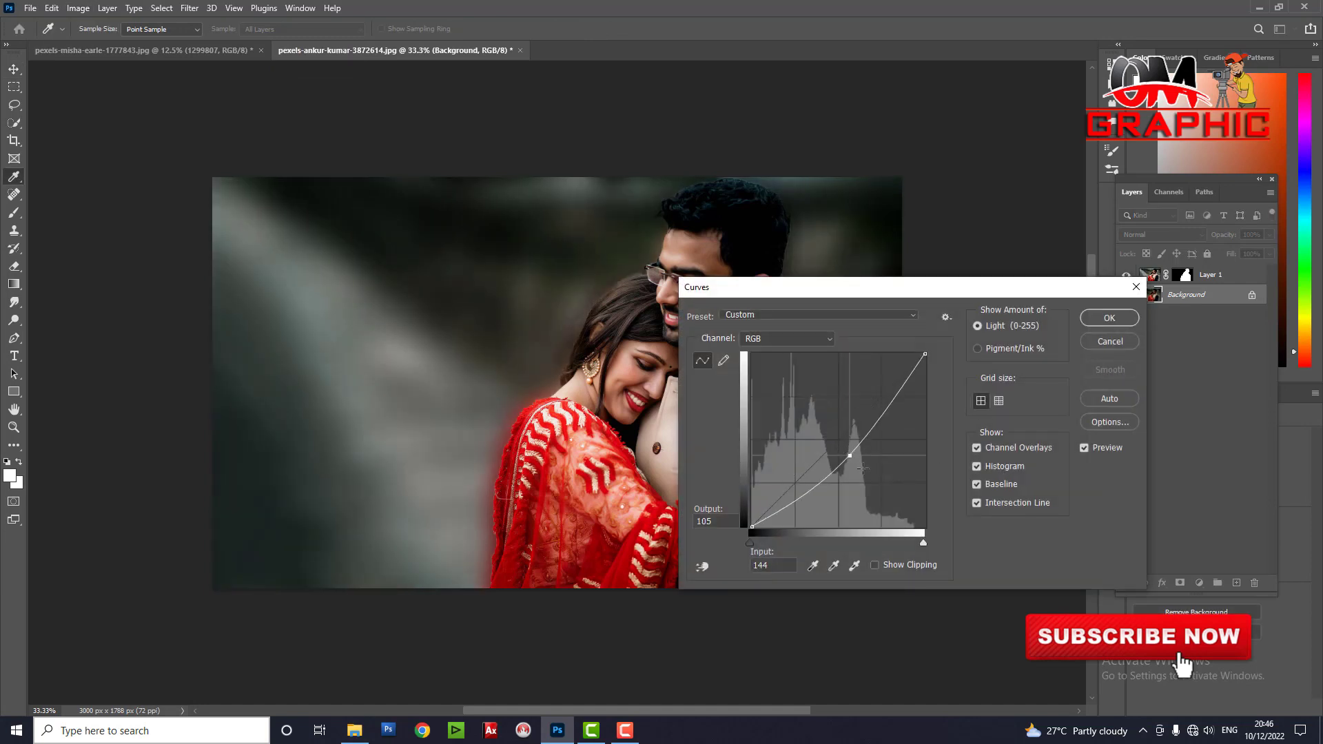
pyautogui.moveTo(915, 299); pyautogui.dragTo(1079, 448)
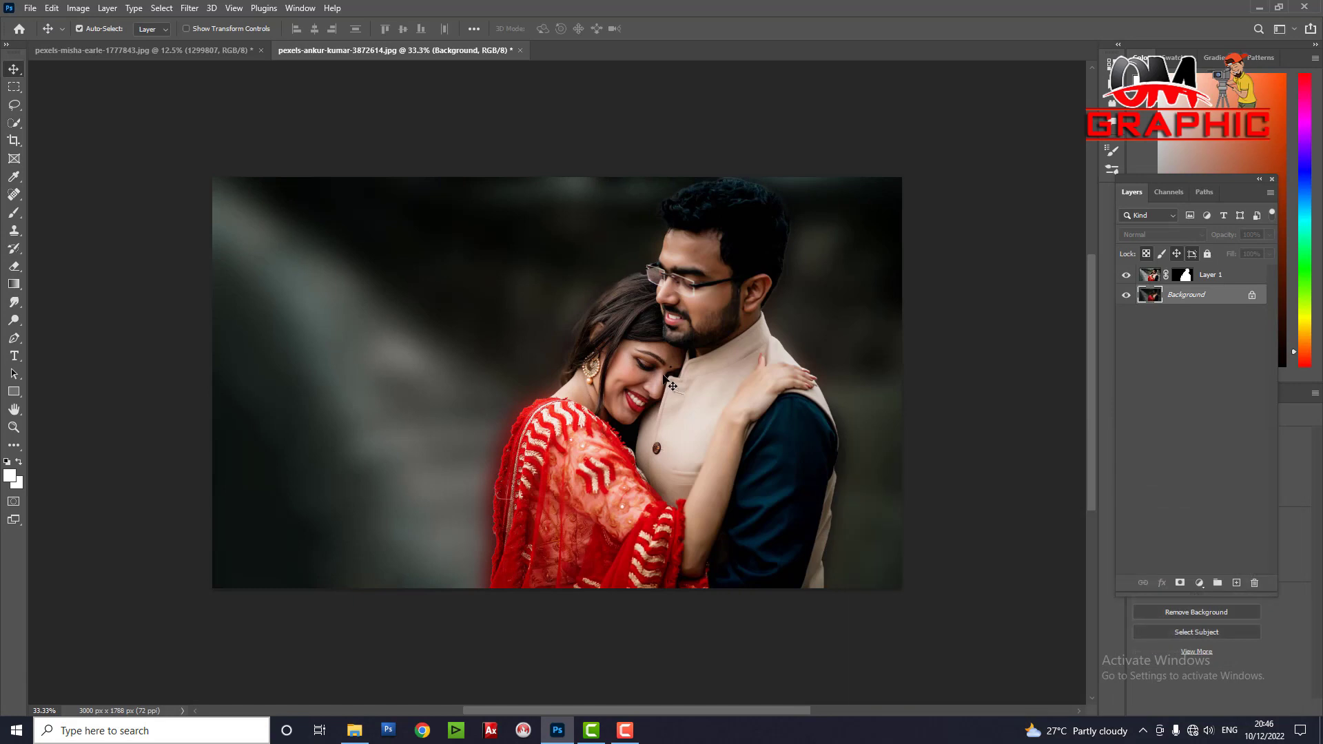
# Tint the background purple with Hue/Saturation: Hue -122, Saturation +60, Lightness -43
pyautogui.press('i')
pyautogui.hotkey('ctrl', 'u')
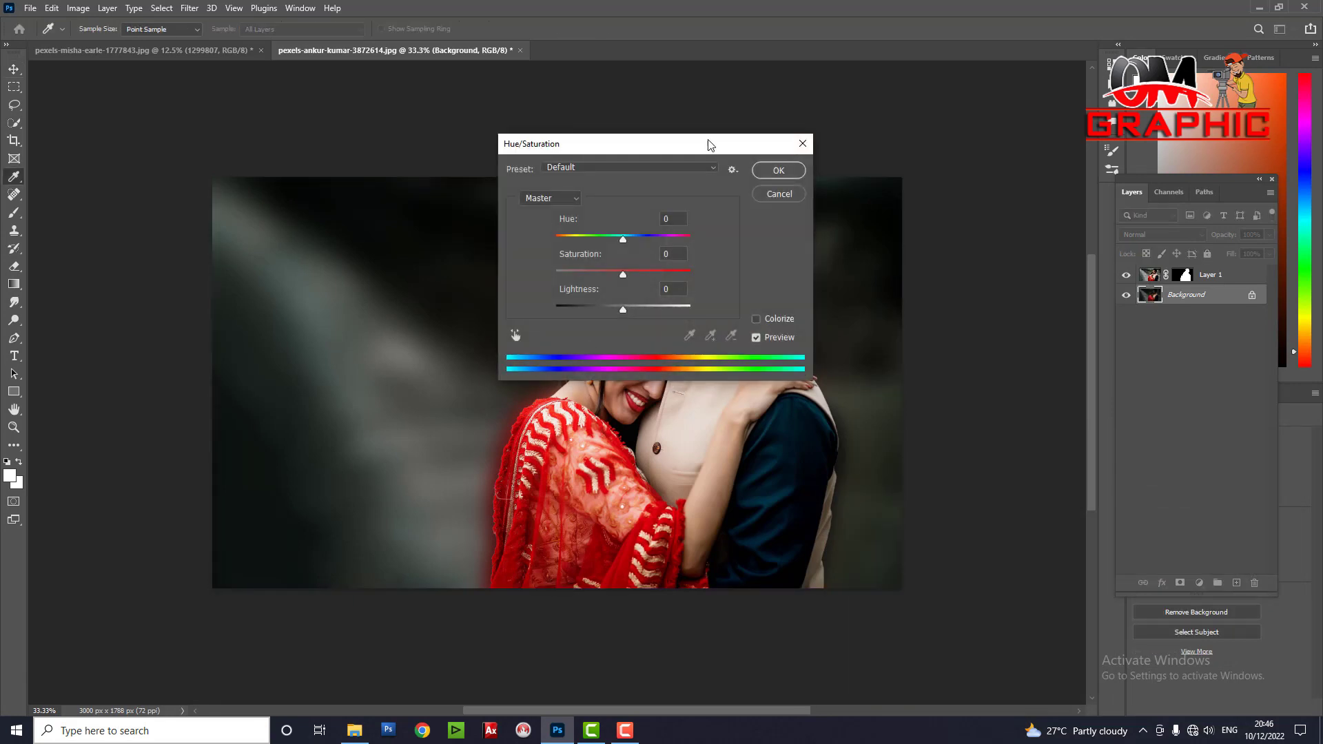
pyautogui.moveTo(708, 142); pyautogui.dragTo(974, 219)
pyautogui.moveTo(888, 315); pyautogui.dragTo(837, 316)
pyautogui.moveTo(889, 351)
pyautogui.mouseDown()
pyautogui.moveTo(833, 350)
pyautogui.moveTo(980, 357)
pyautogui.moveTo(929, 351)
pyautogui.moveTo(886, 386)
pyautogui.moveTo(848, 387)
pyautogui.moveTo(860, 385)
pyautogui.mouseUp()
pyautogui.click(906, 386)
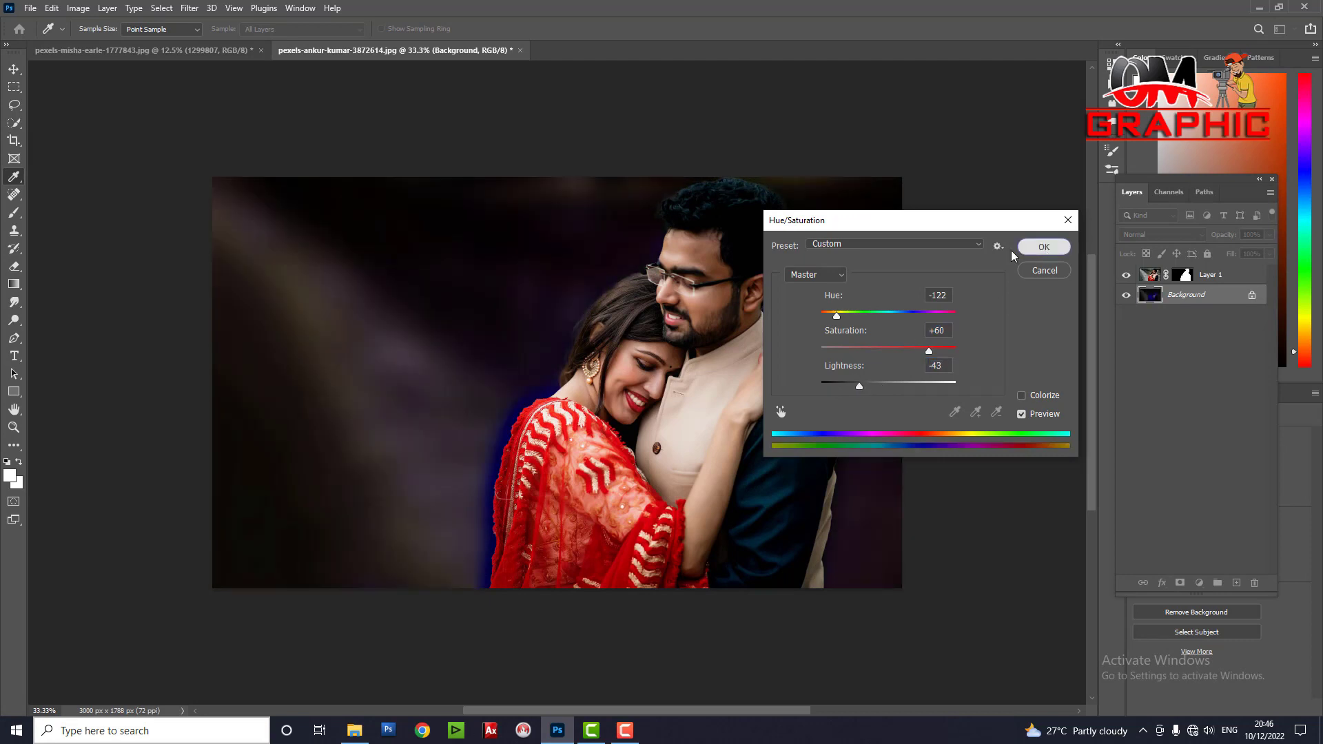
pyautogui.click(1044, 247)
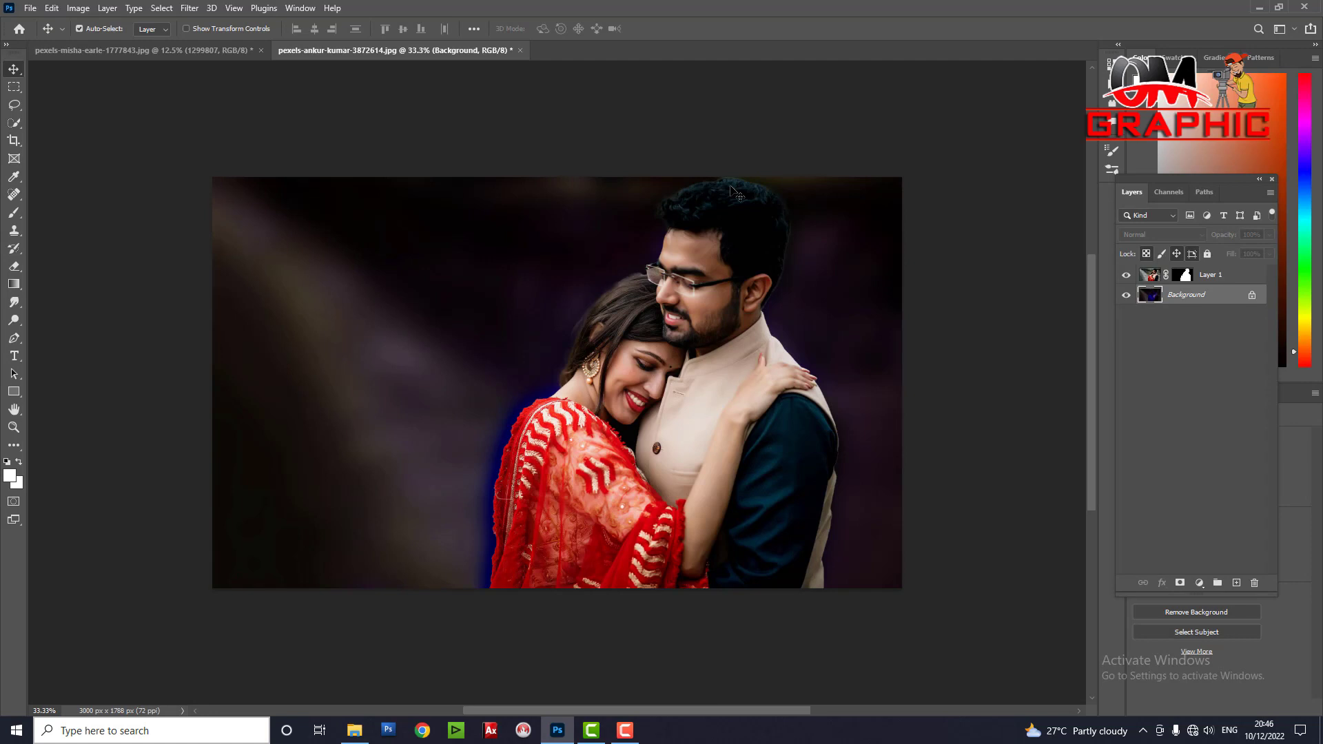
pyautogui.click(354, 730)
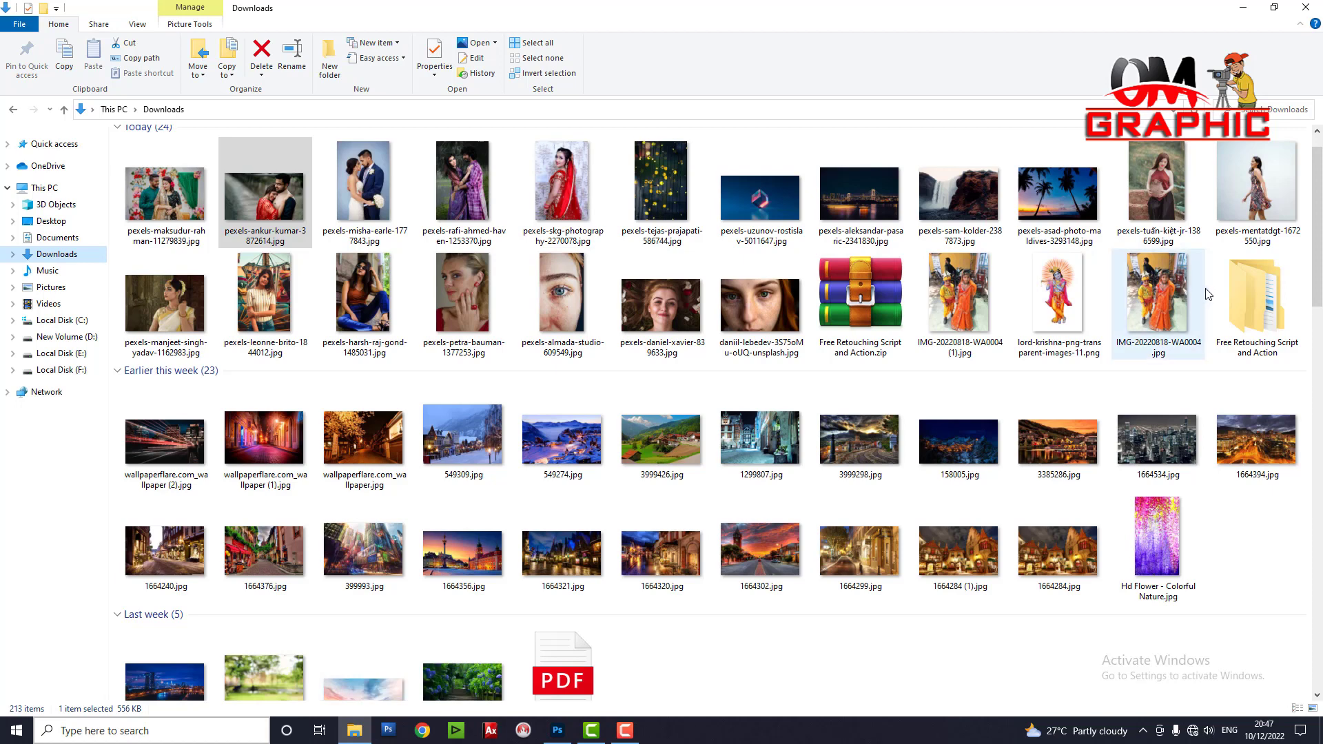
# Drag pexels-mentatdgt-1672550.jpg from Downloads into Photoshop as a new document
pyautogui.click(1251, 187)
pyautogui.moveTo(1251, 186); pyautogui.dragTo(564, 476)
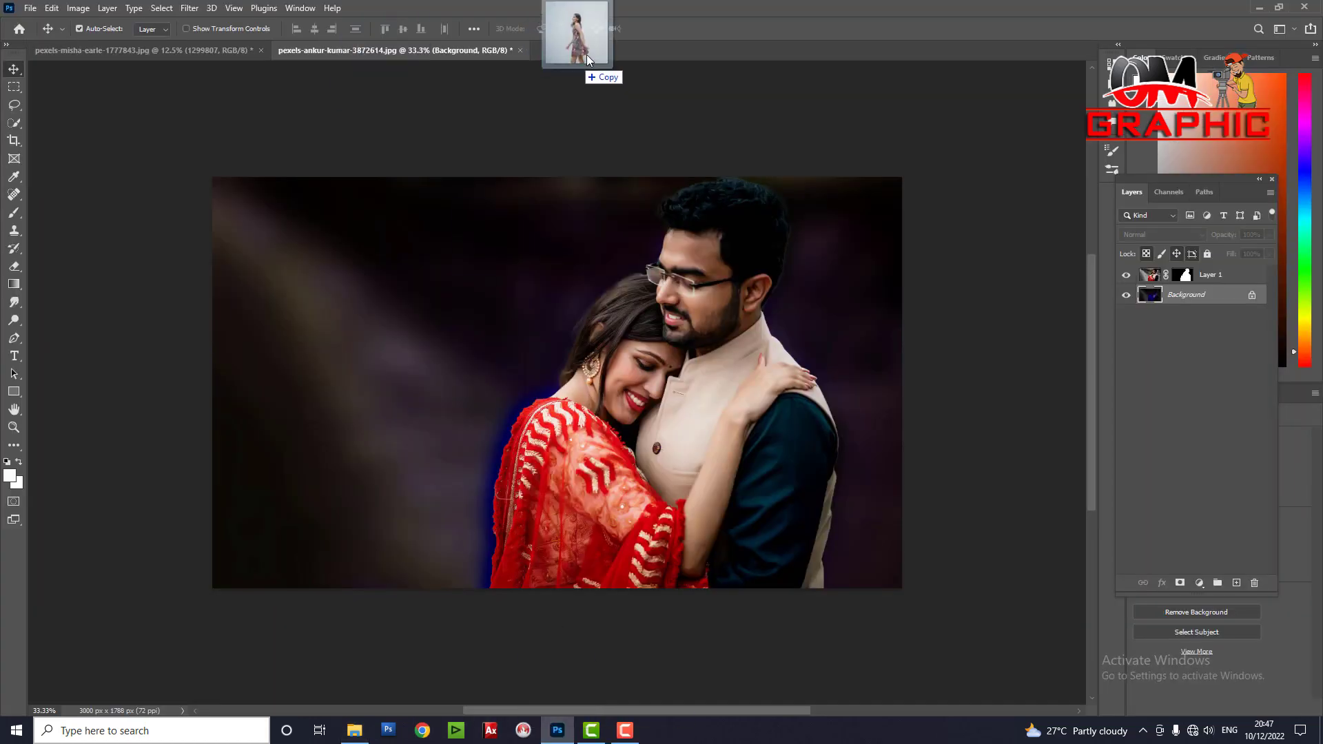
pyautogui.moveTo(391, 126); pyautogui.dragTo(590, 51)
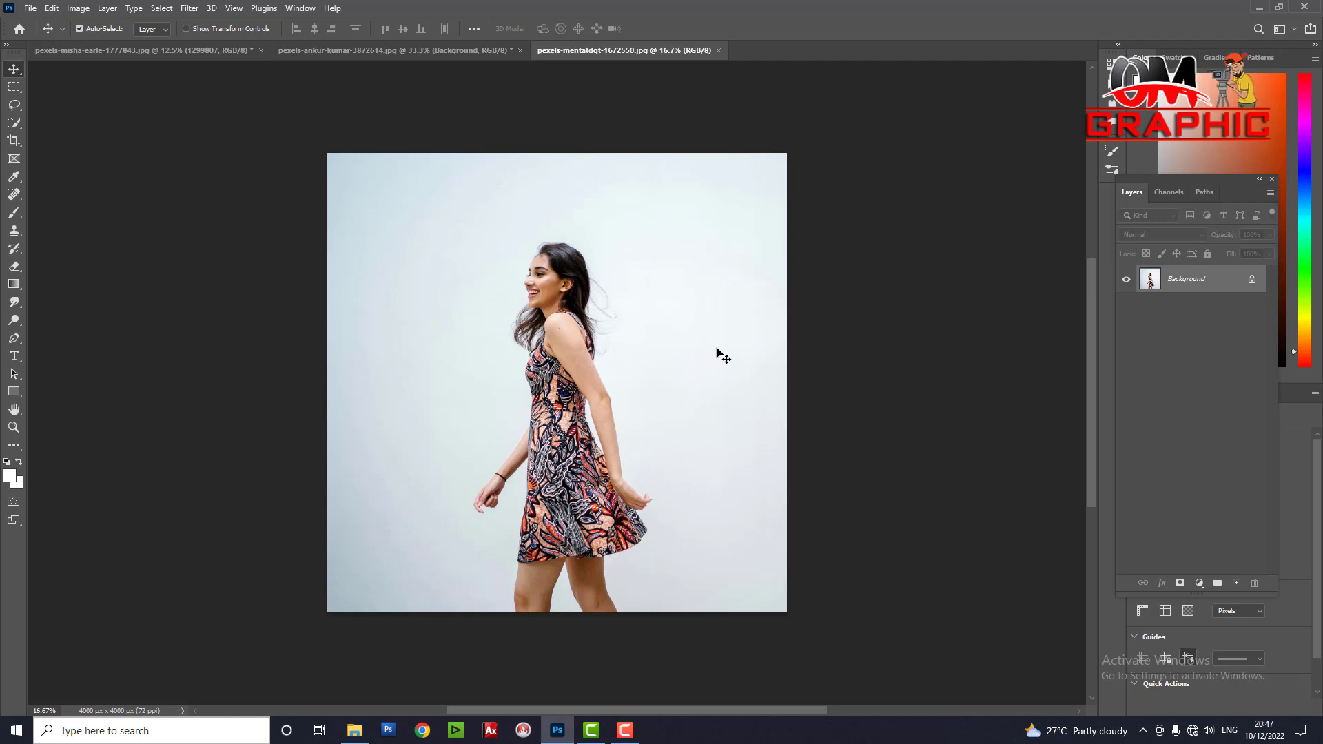
# Select the woman with Select Subject and mask away her white background
pyautogui.click(14, 123)
pyautogui.click(395, 28)
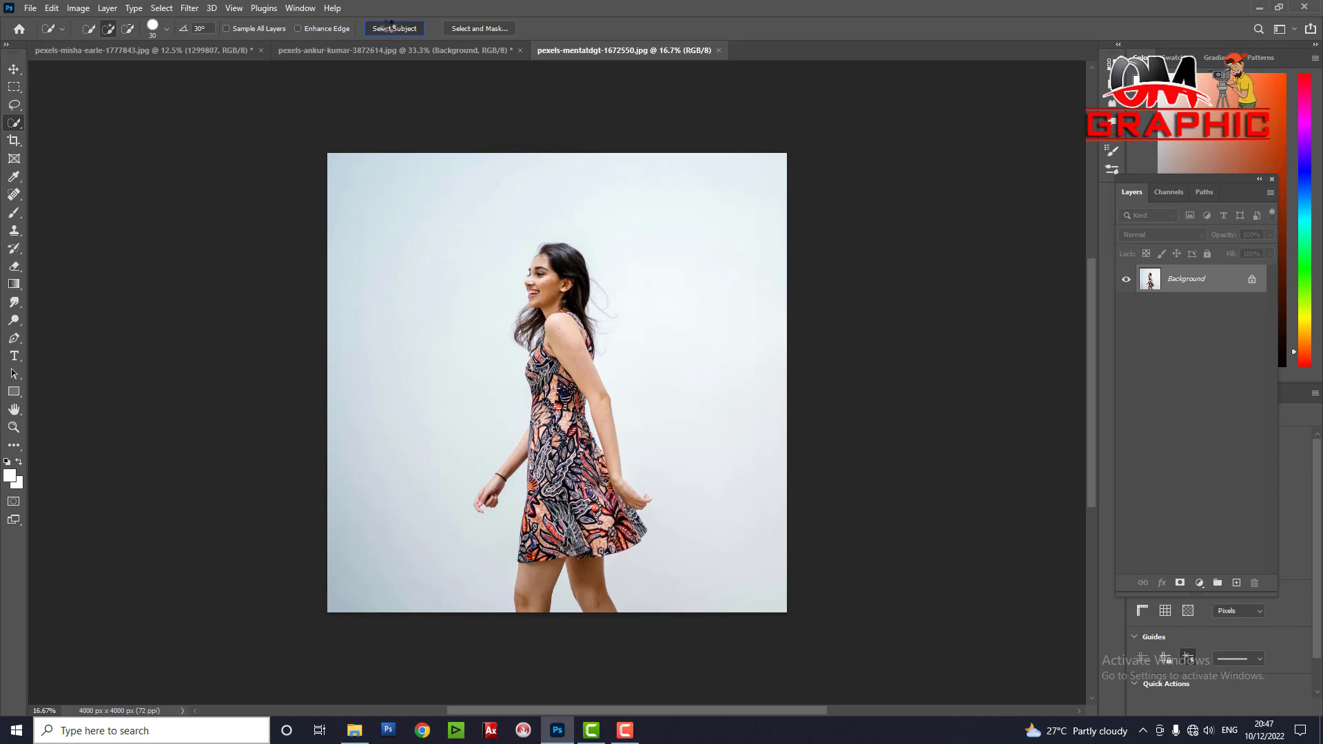
pyautogui.click(395, 28)
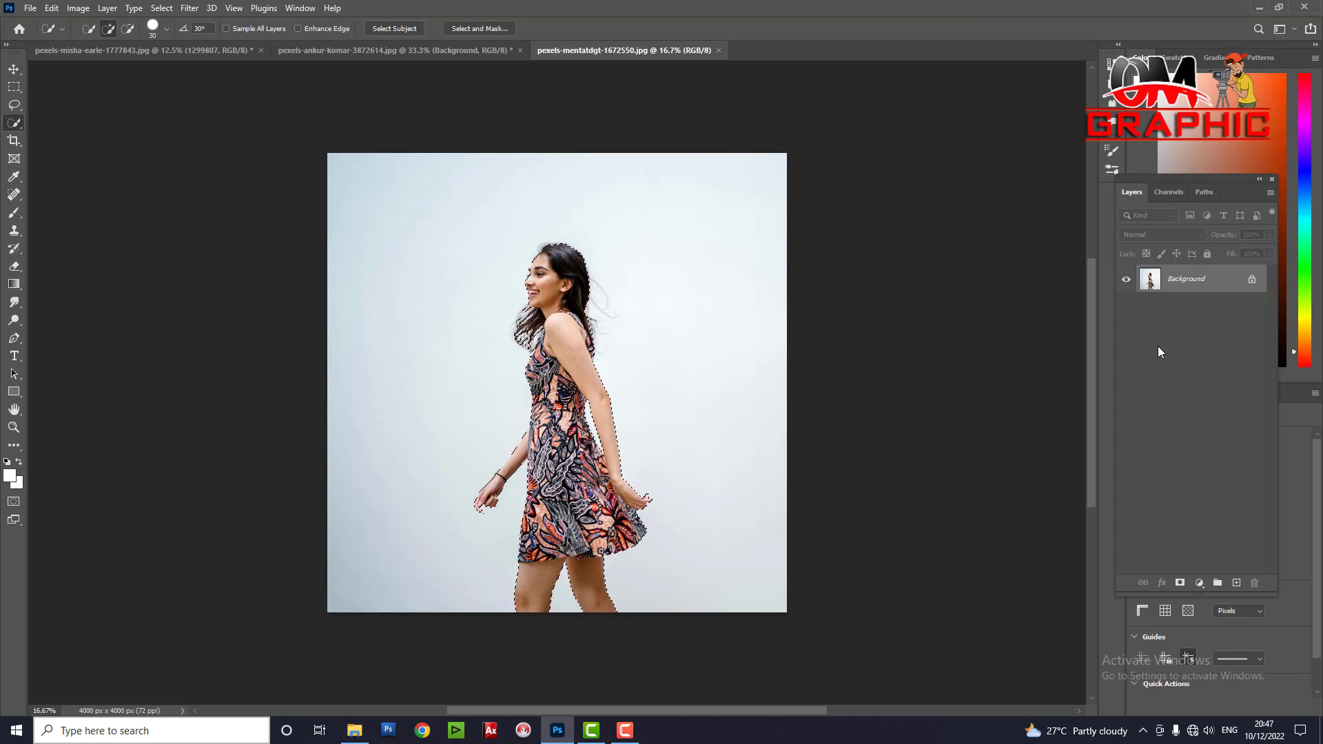
pyautogui.click(1180, 582)
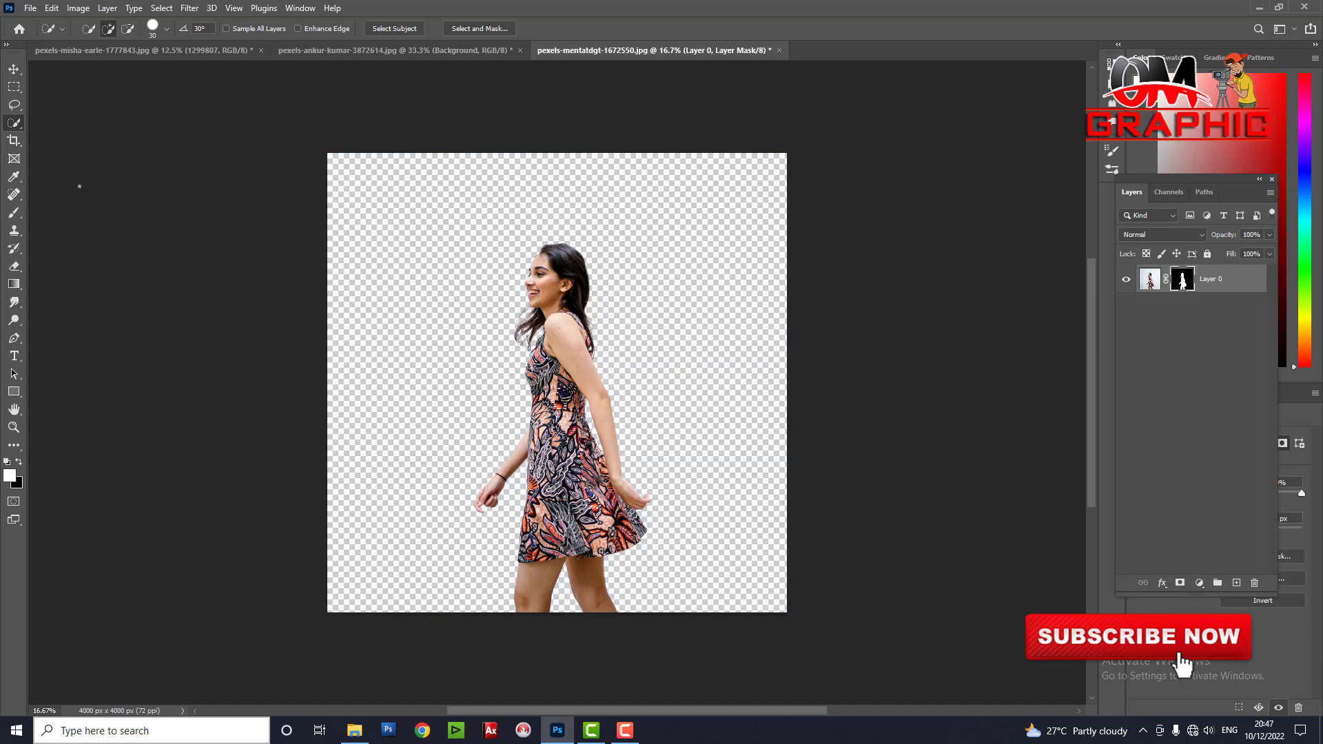
# Drag Hd Flower - Colorful Nature.jpg from Downloads into the woman's Photoshop document
pyautogui.click(354, 731)
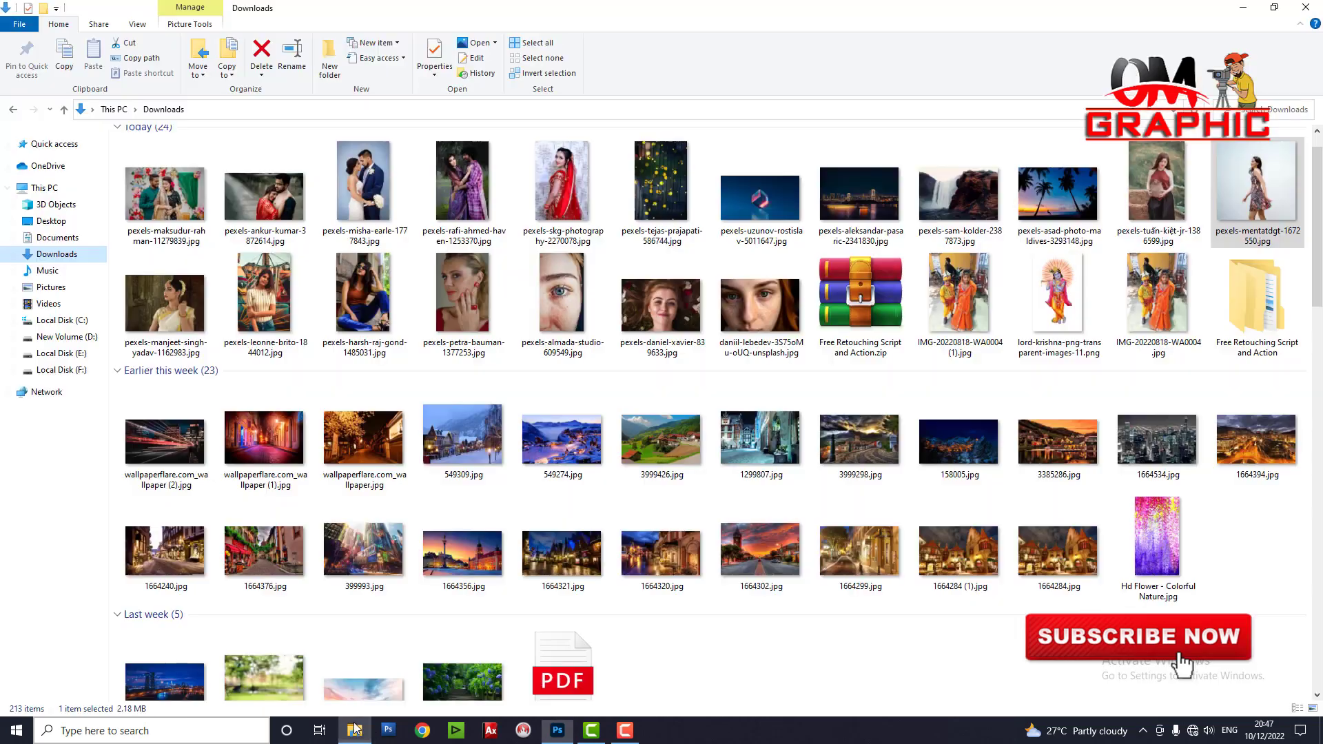
pyautogui.scroll(-3, 457, 630)
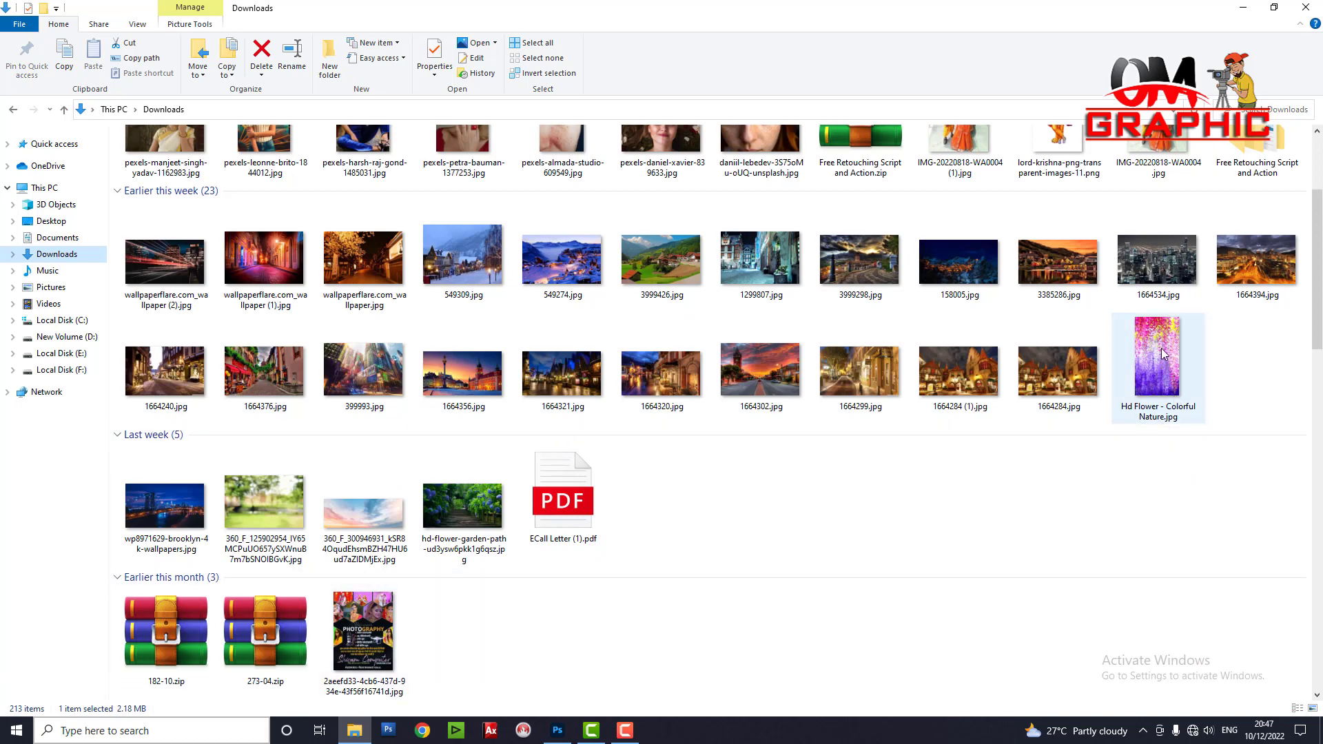
pyautogui.moveTo(1160, 364)
pyautogui.mouseDown()
pyautogui.moveTo(455, 706)
pyautogui.moveTo(751, 33)
pyautogui.mouseUp()
# Commit the placed wisteria image and move Layer 0 (the woman) above it
pyautogui.press('Return')
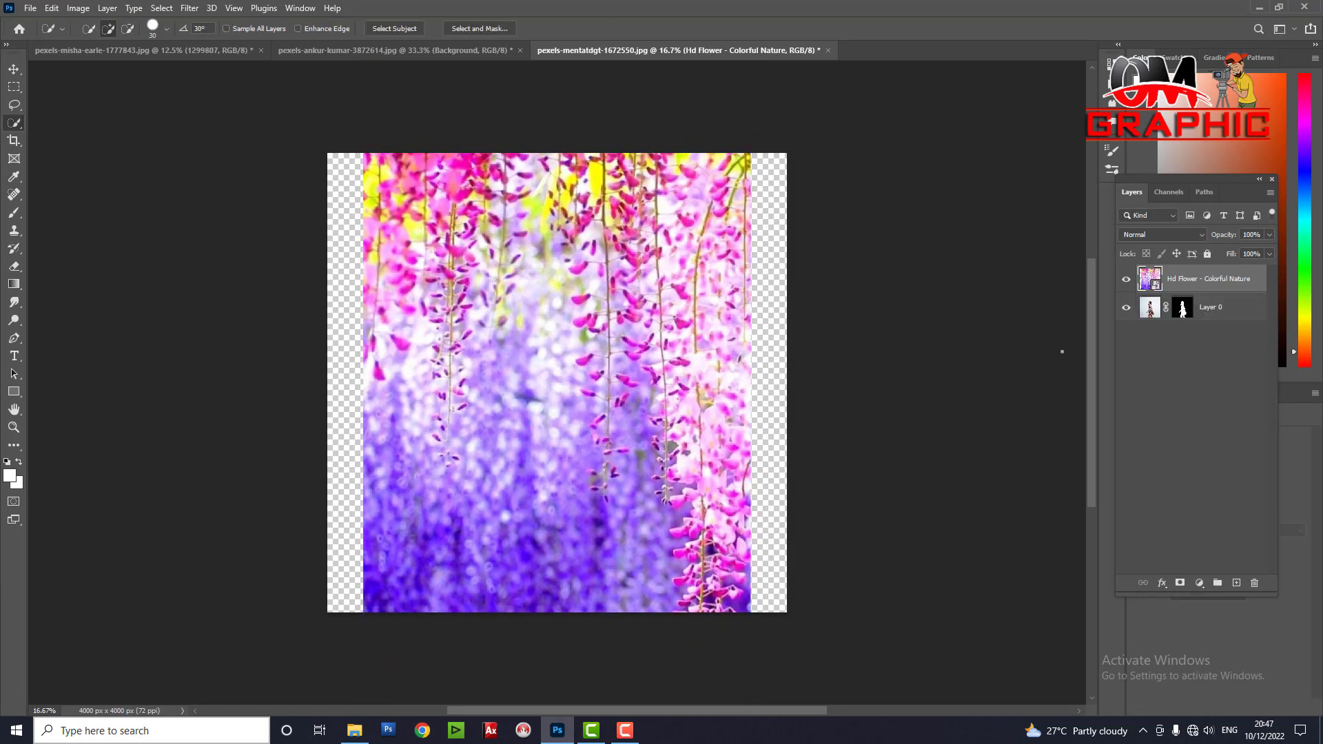
pyautogui.moveTo(1208, 308); pyautogui.dragTo(1206, 275)
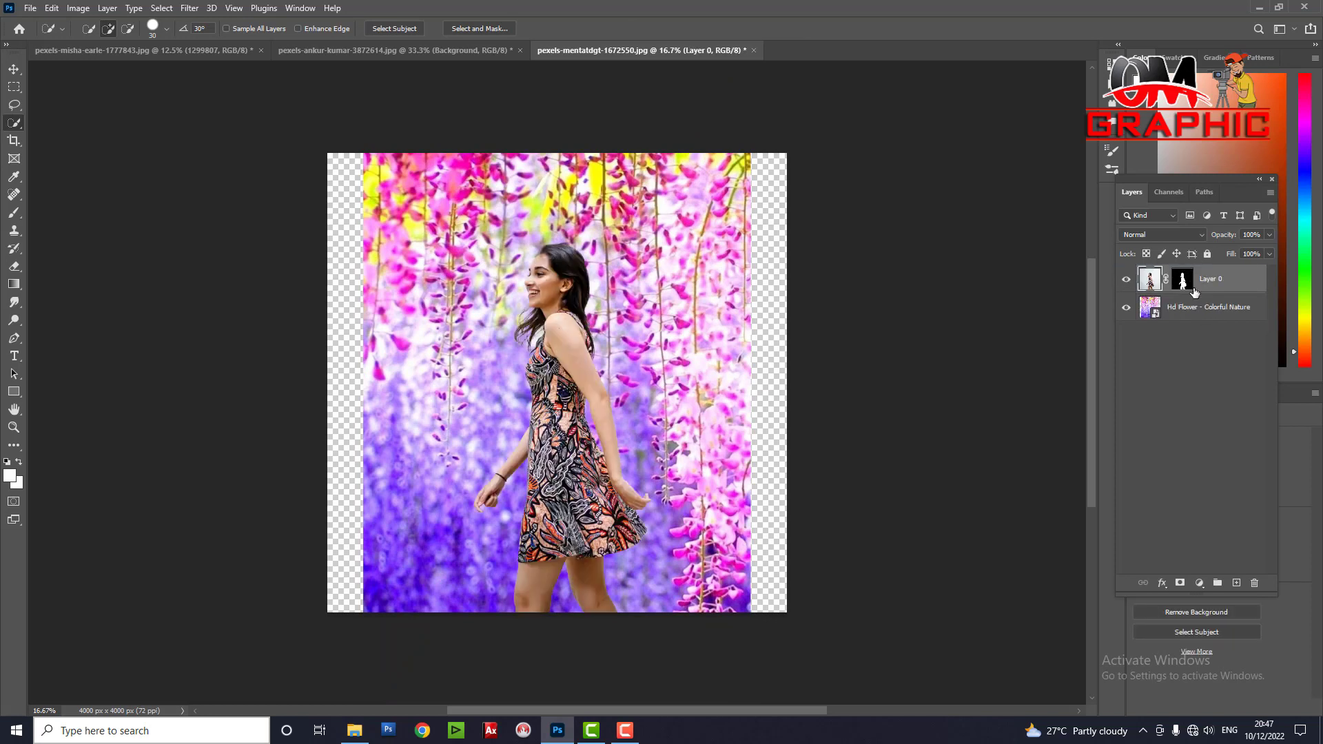
pyautogui.press('v')
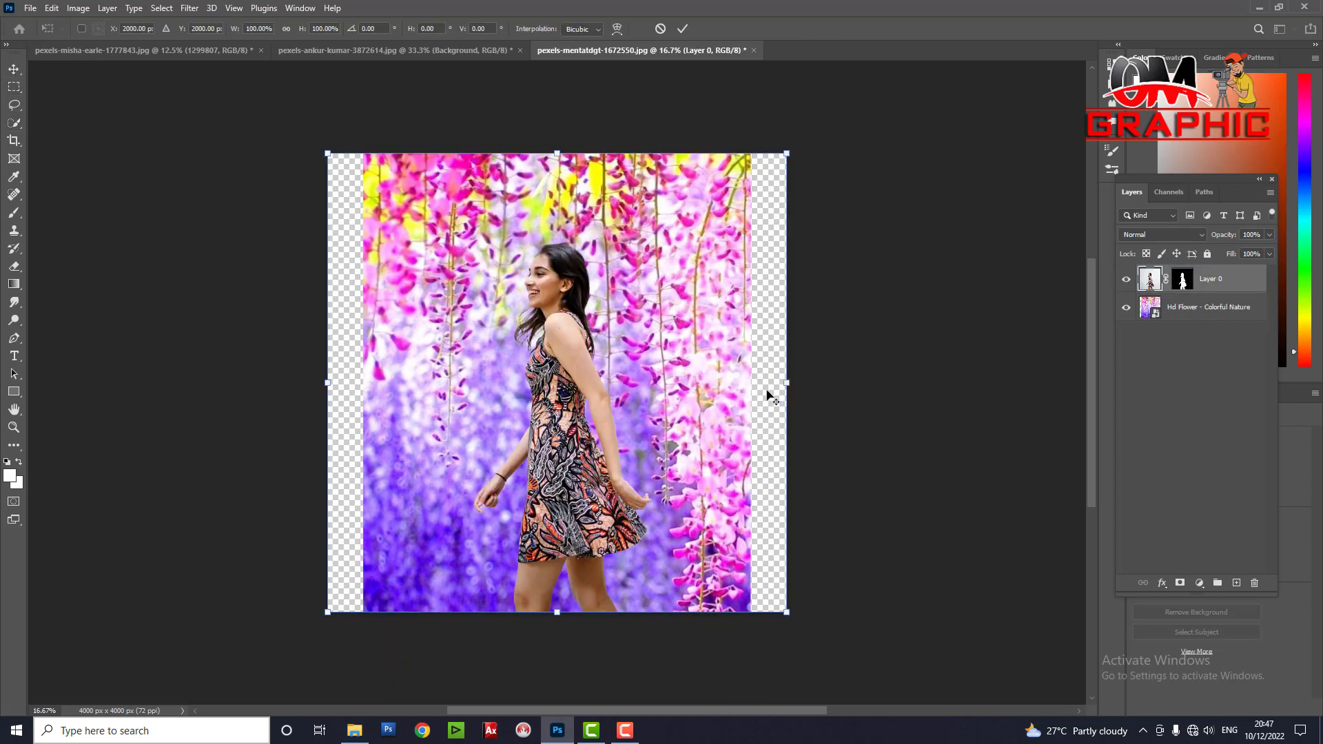
# Select the Hd Flower layer and scale it up to fill the whole canvas
pyautogui.rightClick(663, 352)
pyautogui.click(712, 359)
pyautogui.hotkey('ctrl', 't')
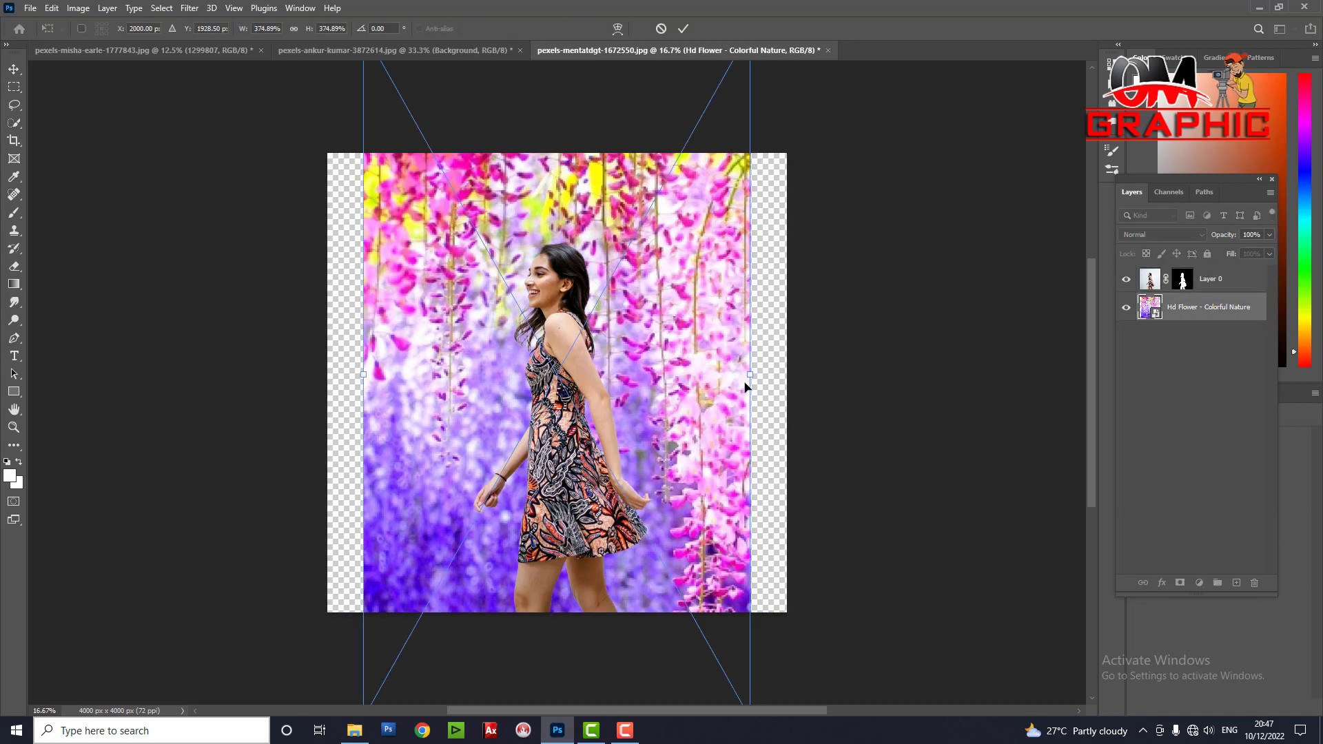
pyautogui.moveTo(750, 375); pyautogui.dragTo(852, 374)
pyautogui.press('Return')
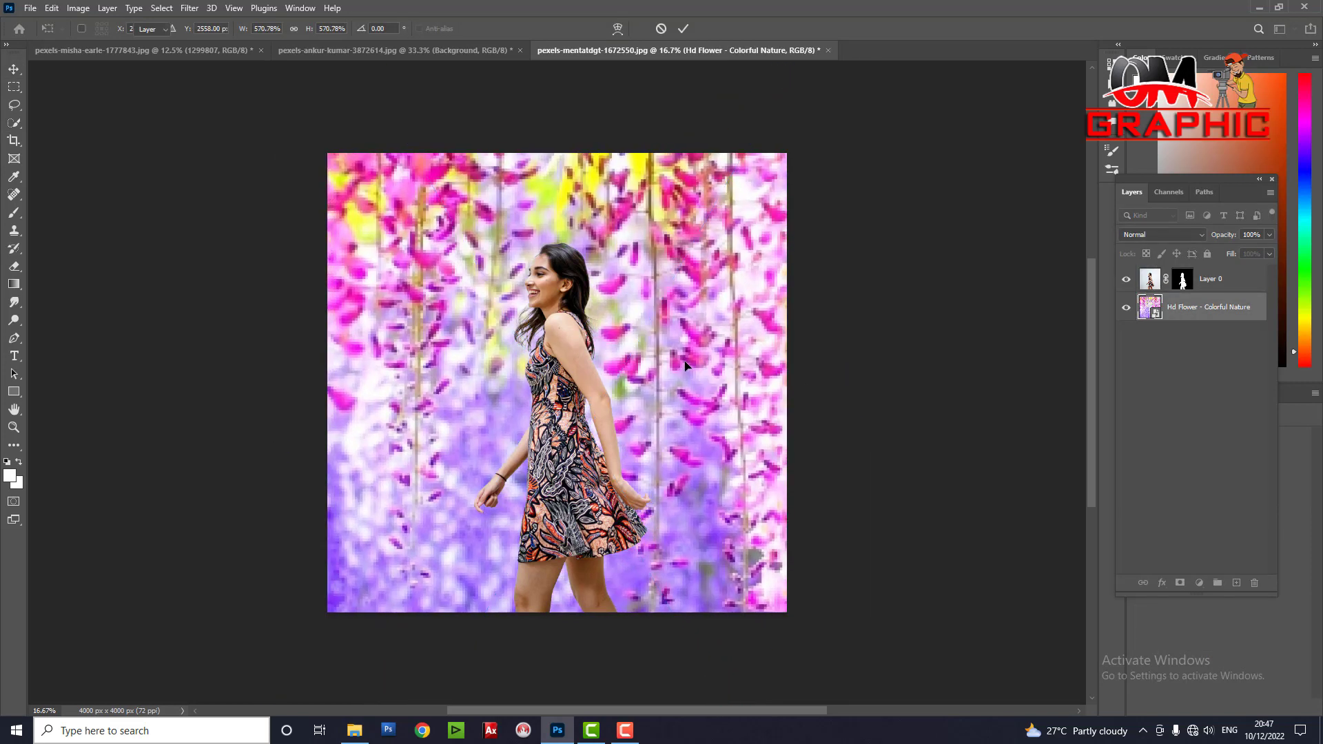